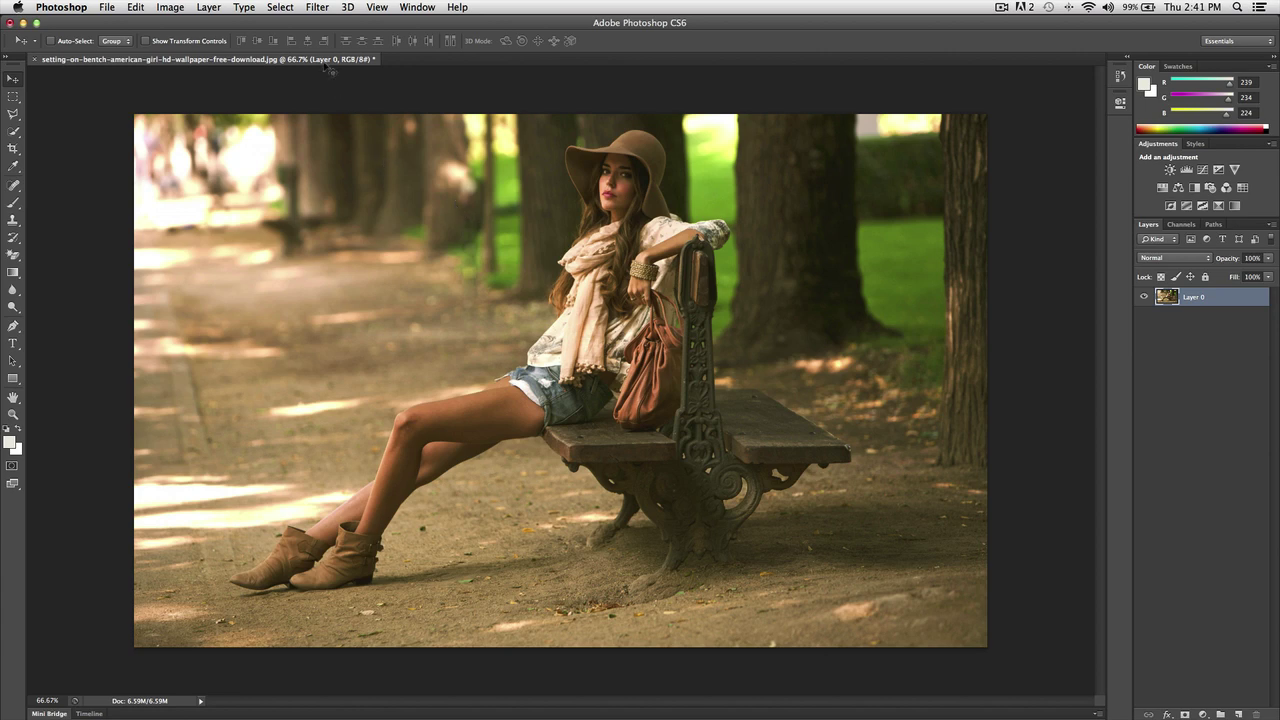
Render a Lens Flare centred at the photo's top-left with Brightness 238
click(317, 7)
mouse_move(345, 207)
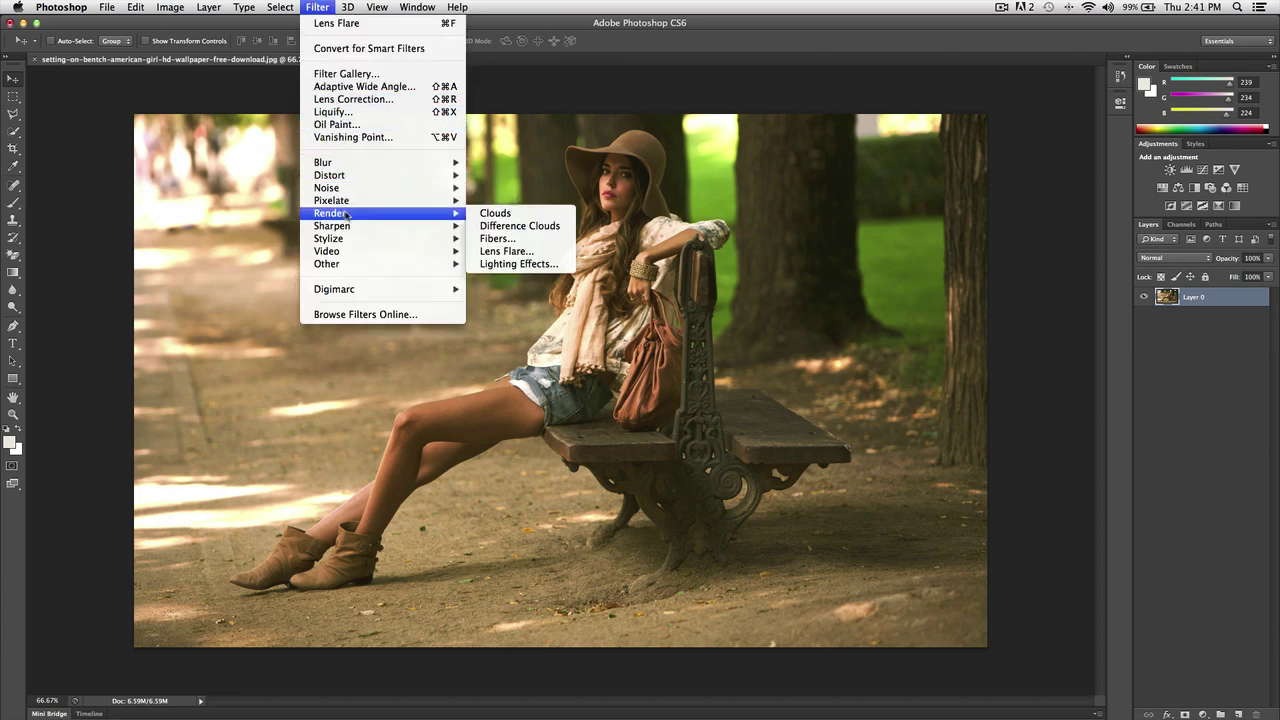
mouse_move(455, 214)
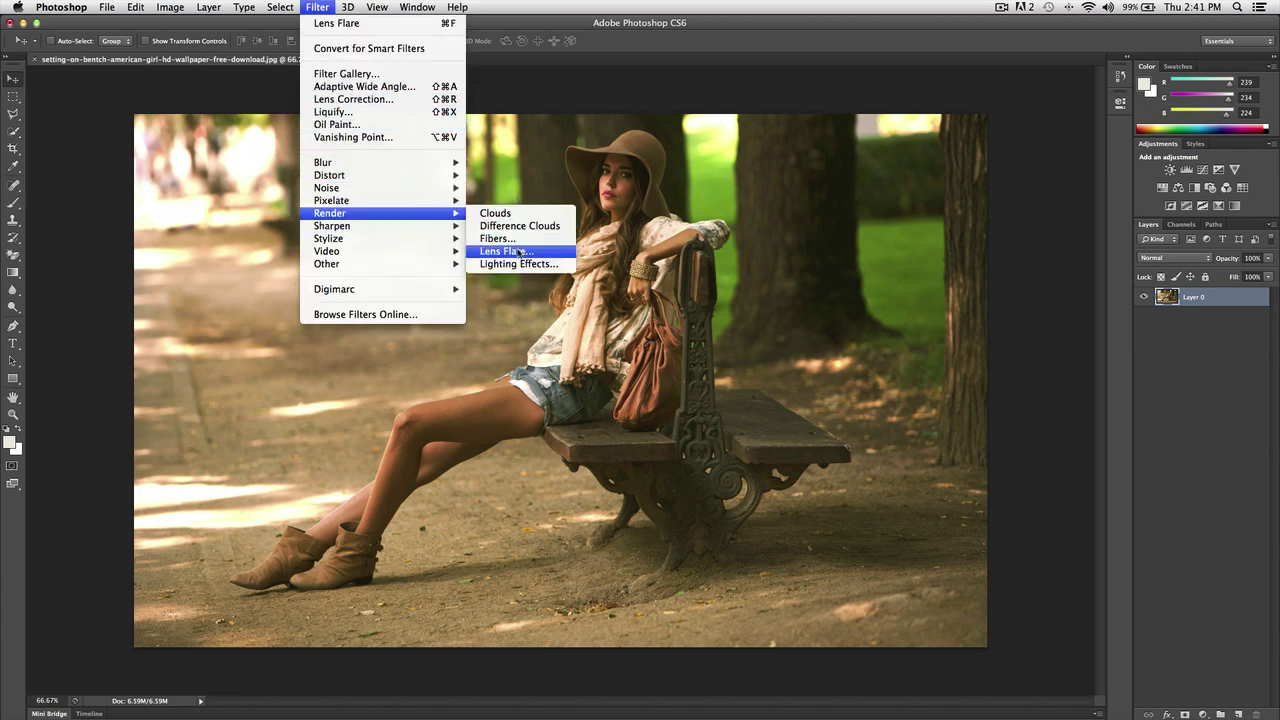
click(512, 251)
drag(728, 198, 731, 221)
click(769, 292)
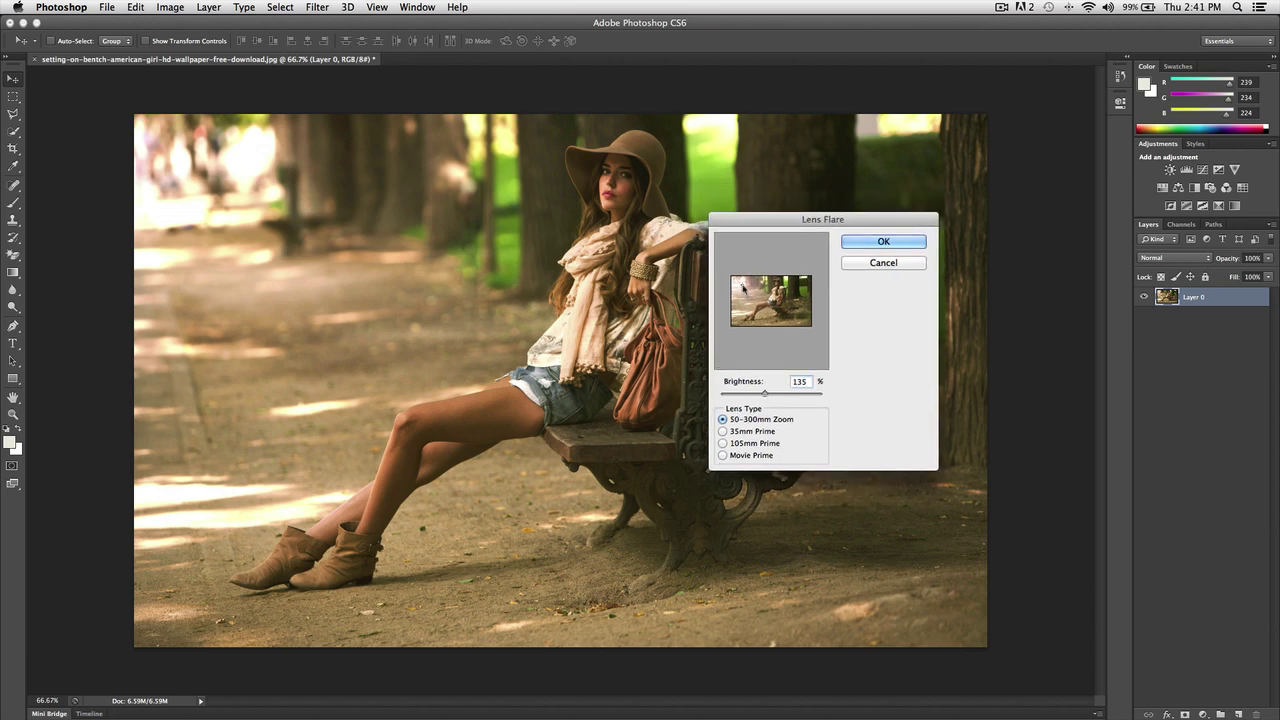
drag(769, 292, 740, 284)
mouse_move(741, 286)
mouse_down()
mouse_move(790, 298)
mouse_move(806, 283)
mouse_move(740, 286)
mouse_up()
mouse_move(767, 397)
mouse_down()
mouse_move(785, 397)
mouse_move(748, 396)
mouse_move(803, 398)
mouse_move(766, 397)
mouse_up()
click(867, 243)
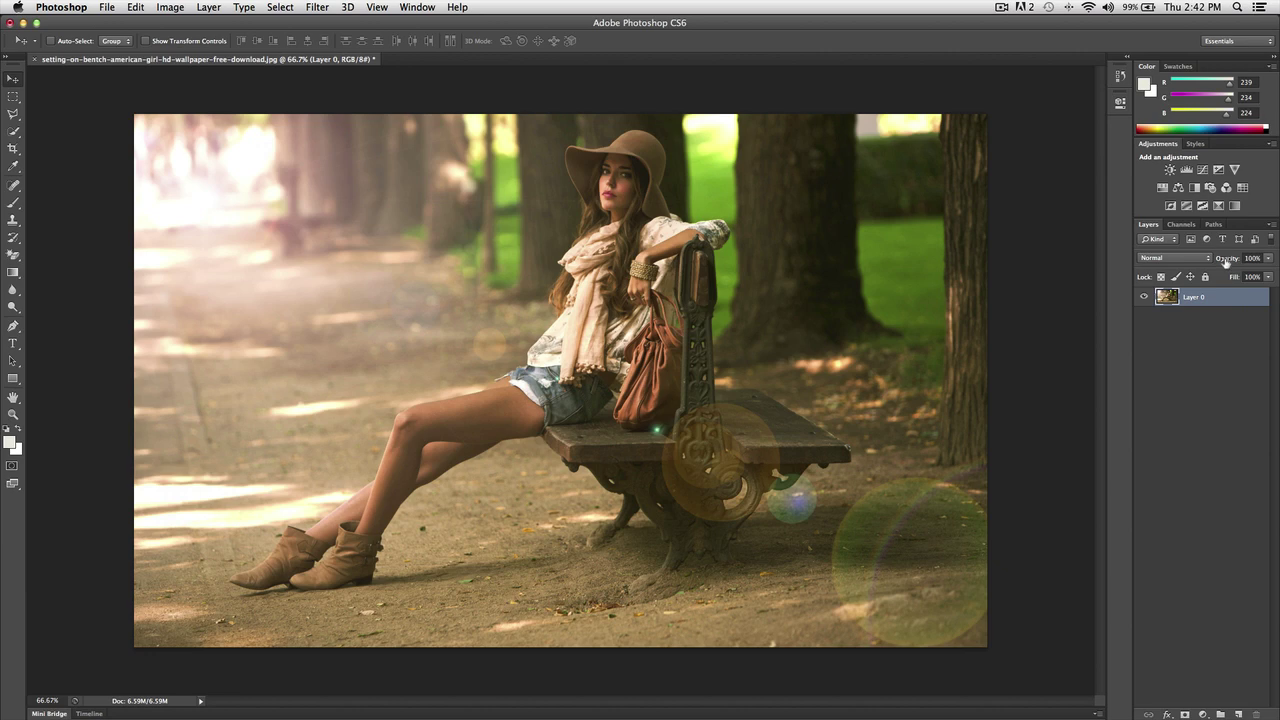
Adjust the photo layer's opacity in the Layers panel
mouse_move(1228, 259)
mouse_down()
mouse_move(1216, 270)
mouse_move(1226, 265)
mouse_up()
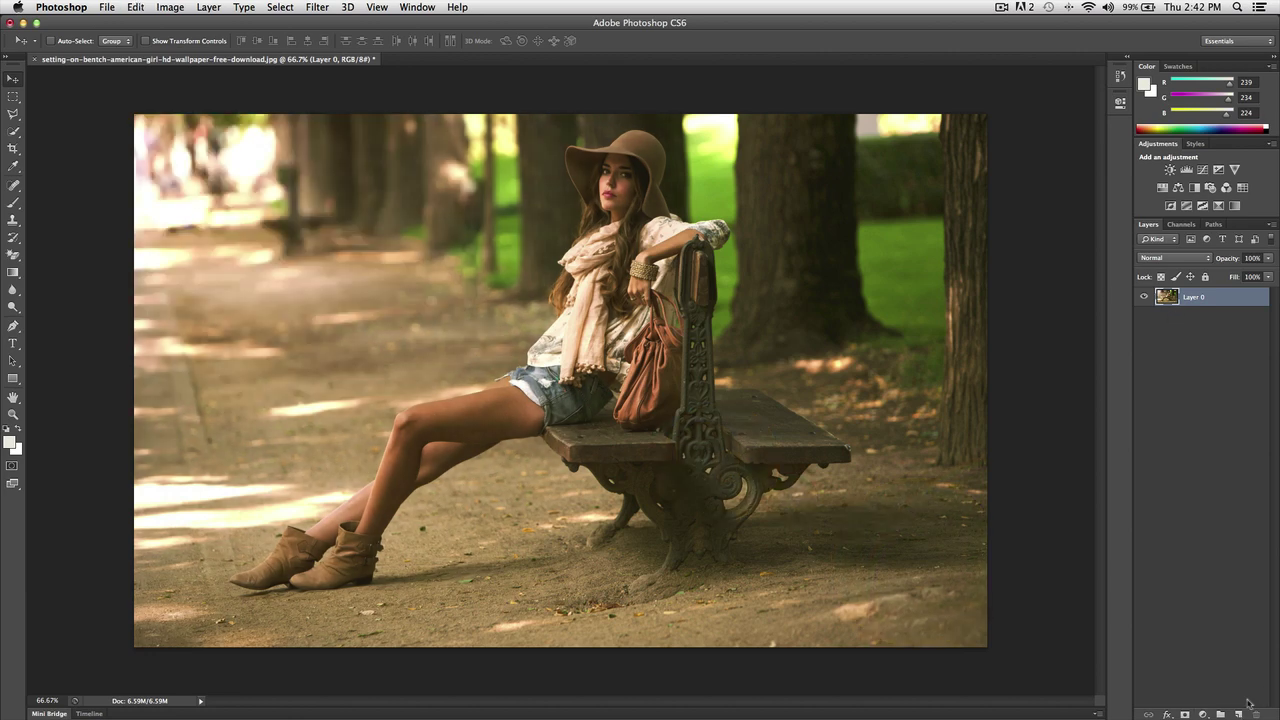
Create Layer 1 above the photo and fill it with Black using the Fill dialog
click(1238, 714)
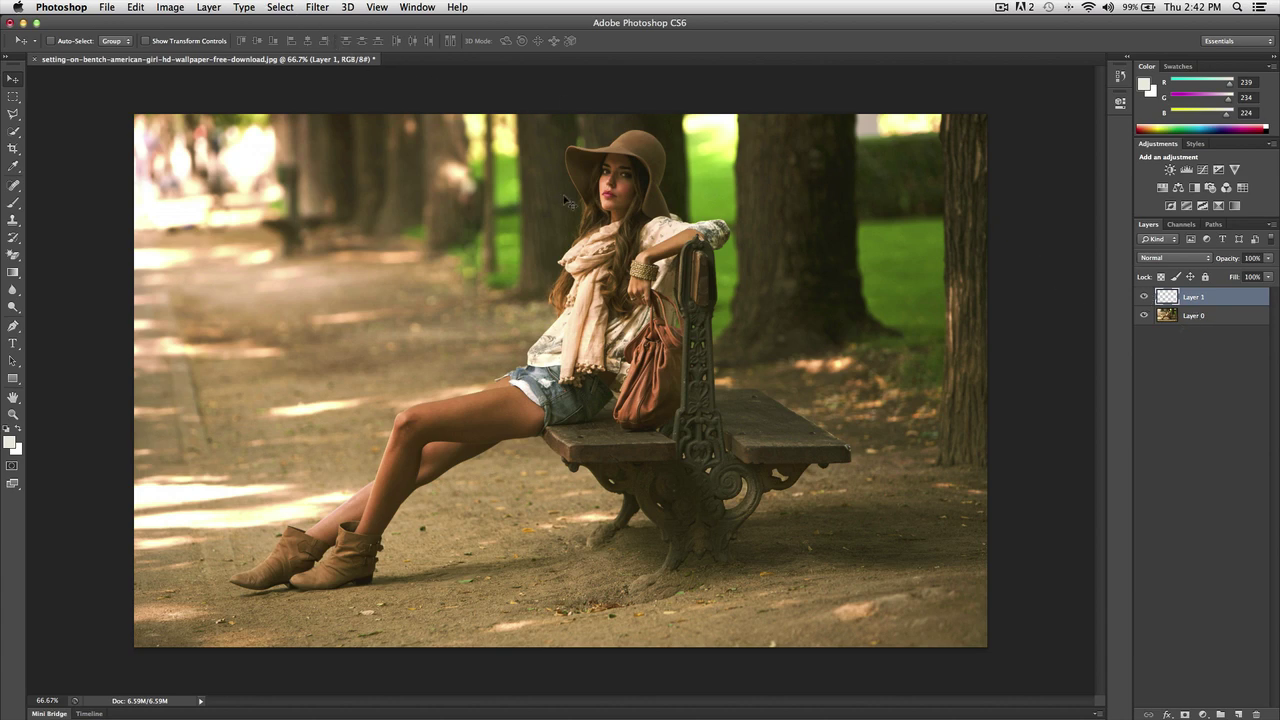
key(shift+BackSpace)
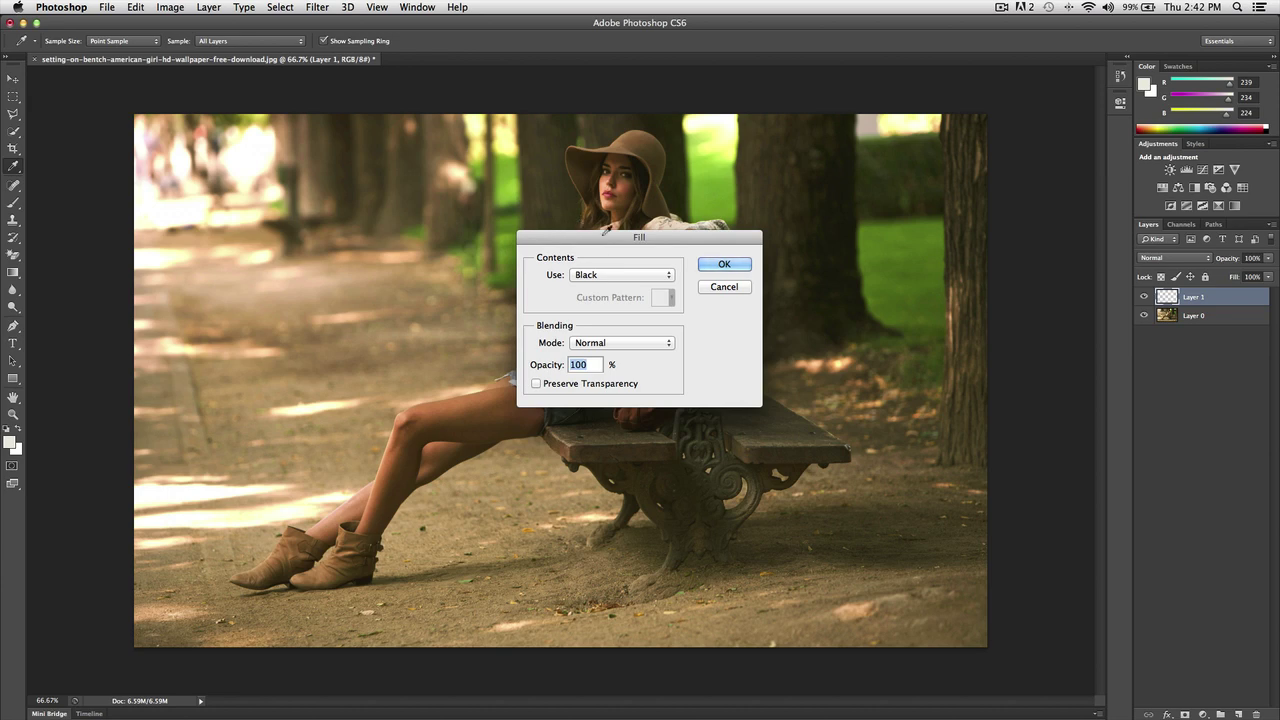
drag(634, 238, 720, 232)
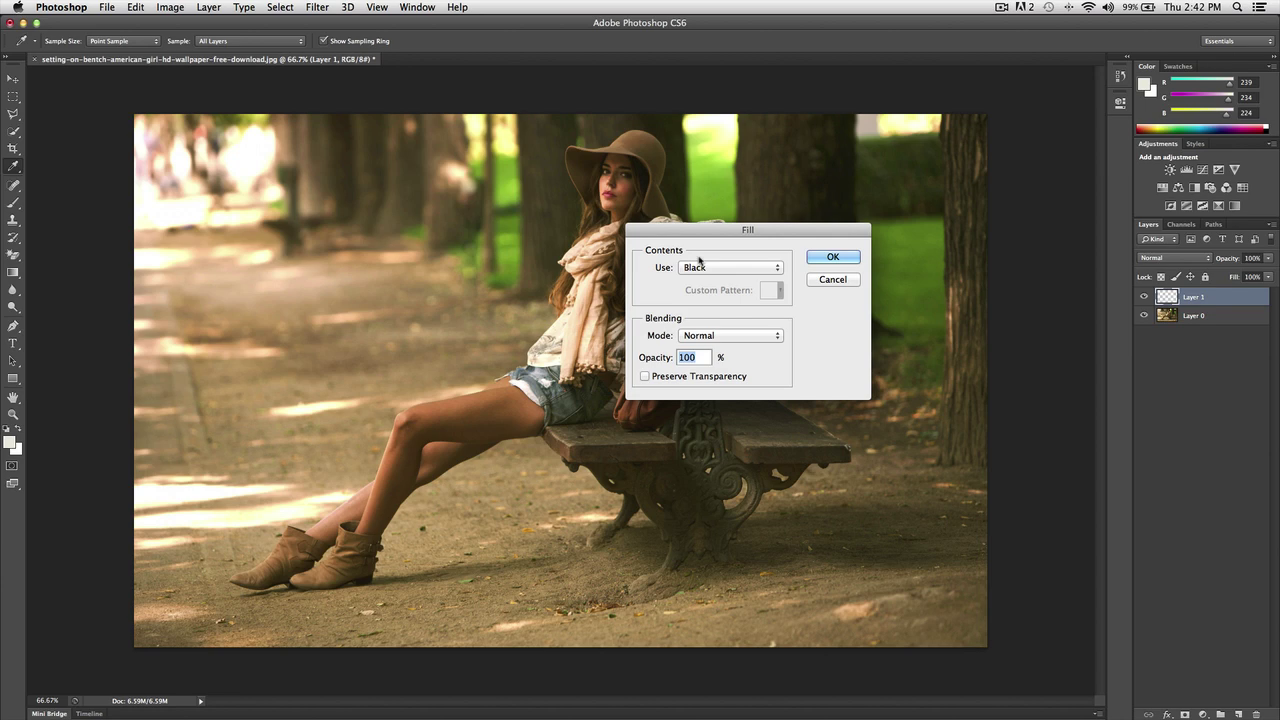
click(692, 266)
click(693, 268)
click(693, 268)
click(693, 267)
click(833, 257)
key(v)
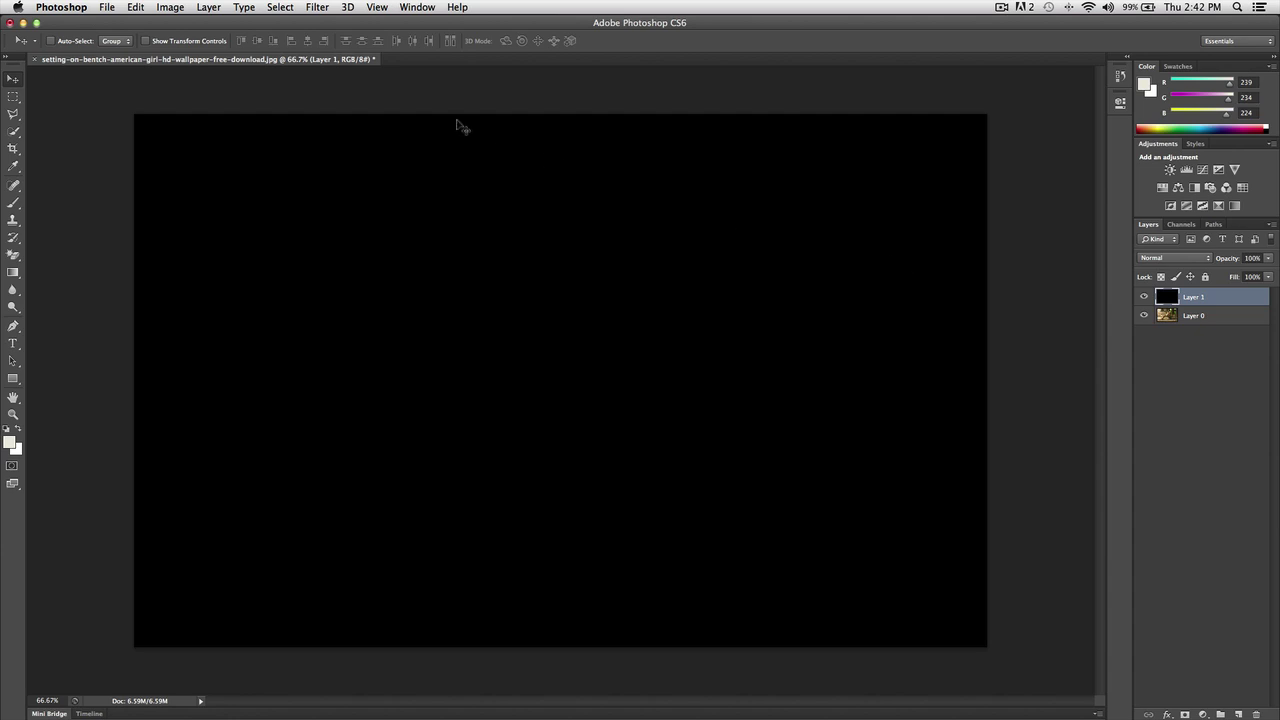
Reapply the last-used Lens Flare from the top of the Filter menu onto black Layer 1
click(320, 8)
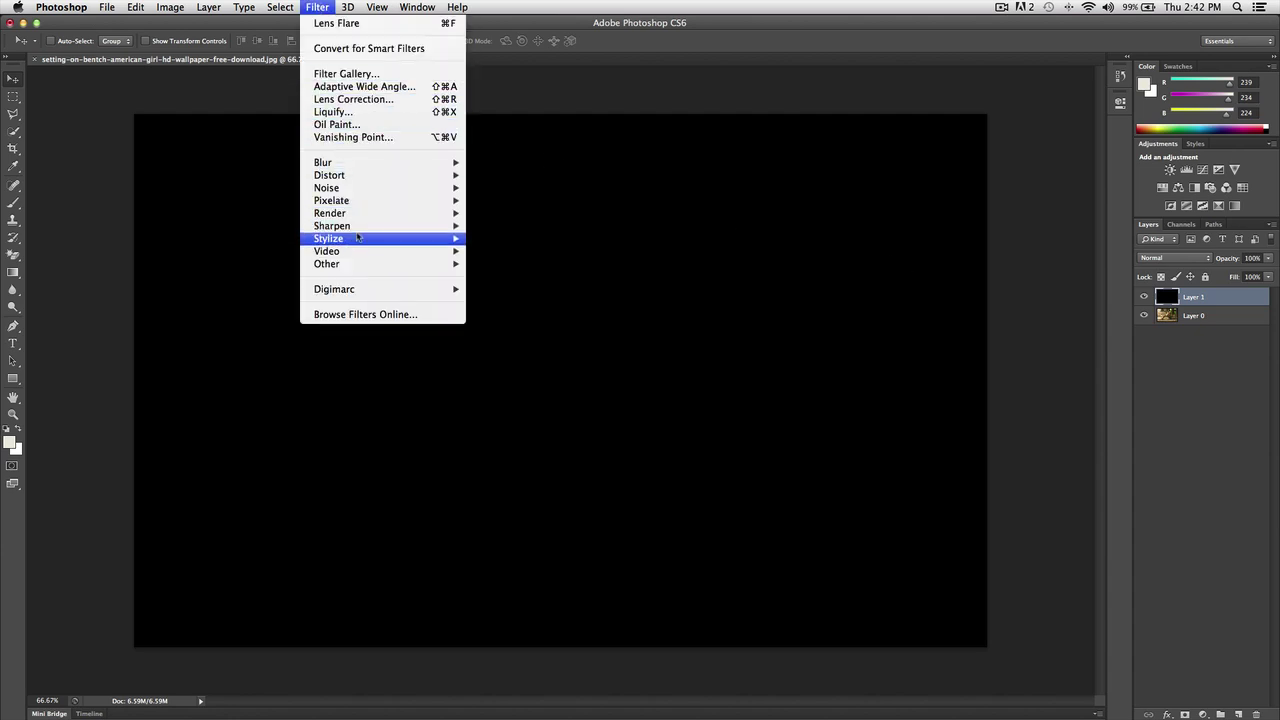
mouse_move(352, 214)
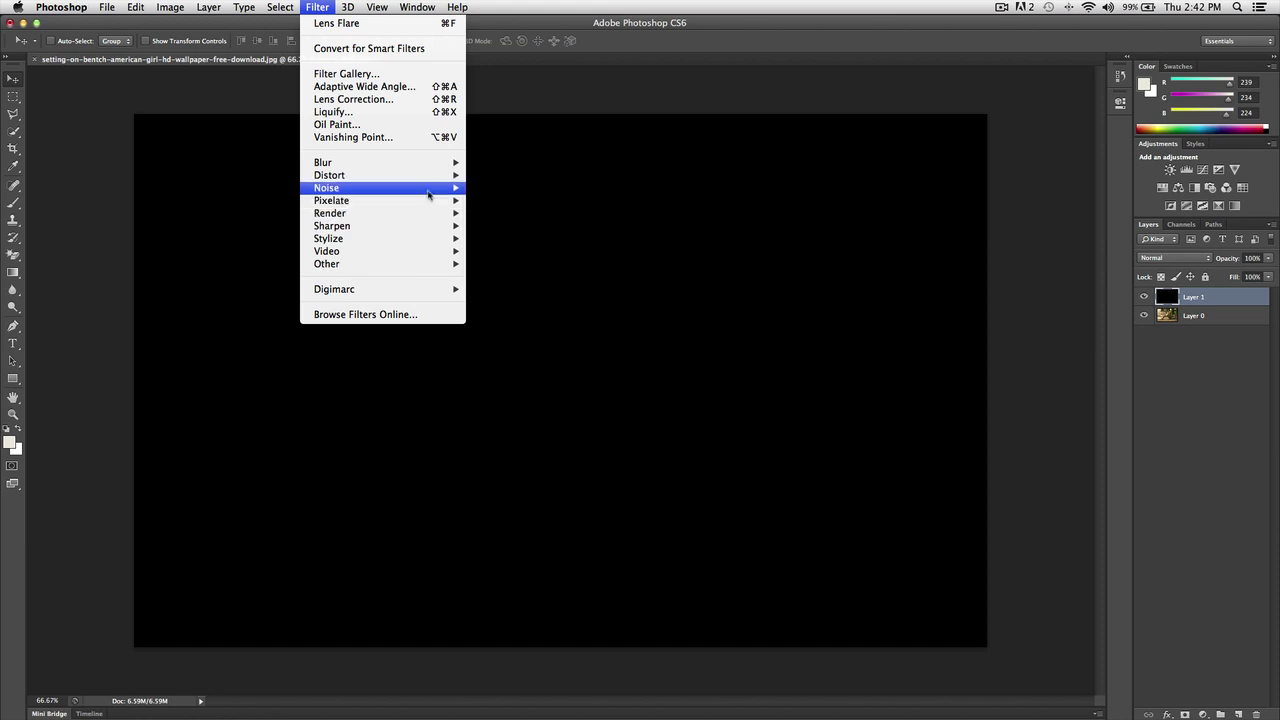
click(316, 7)
click(316, 7)
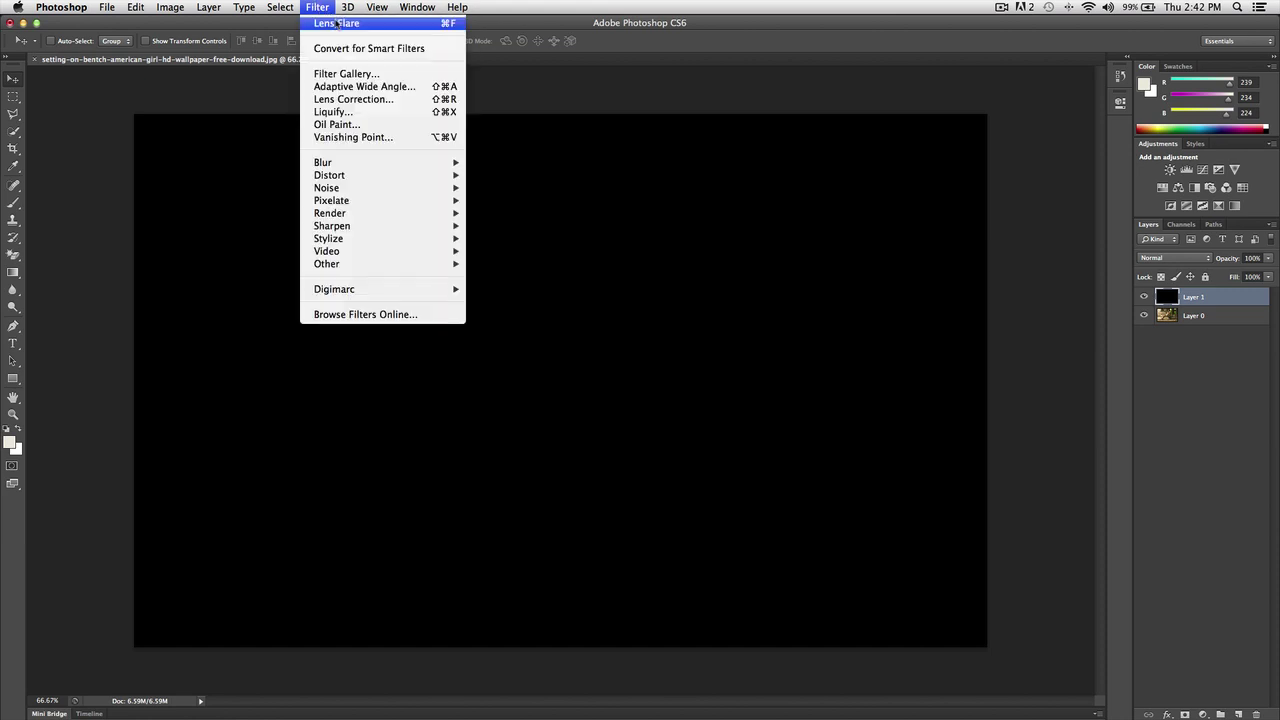
click(330, 25)
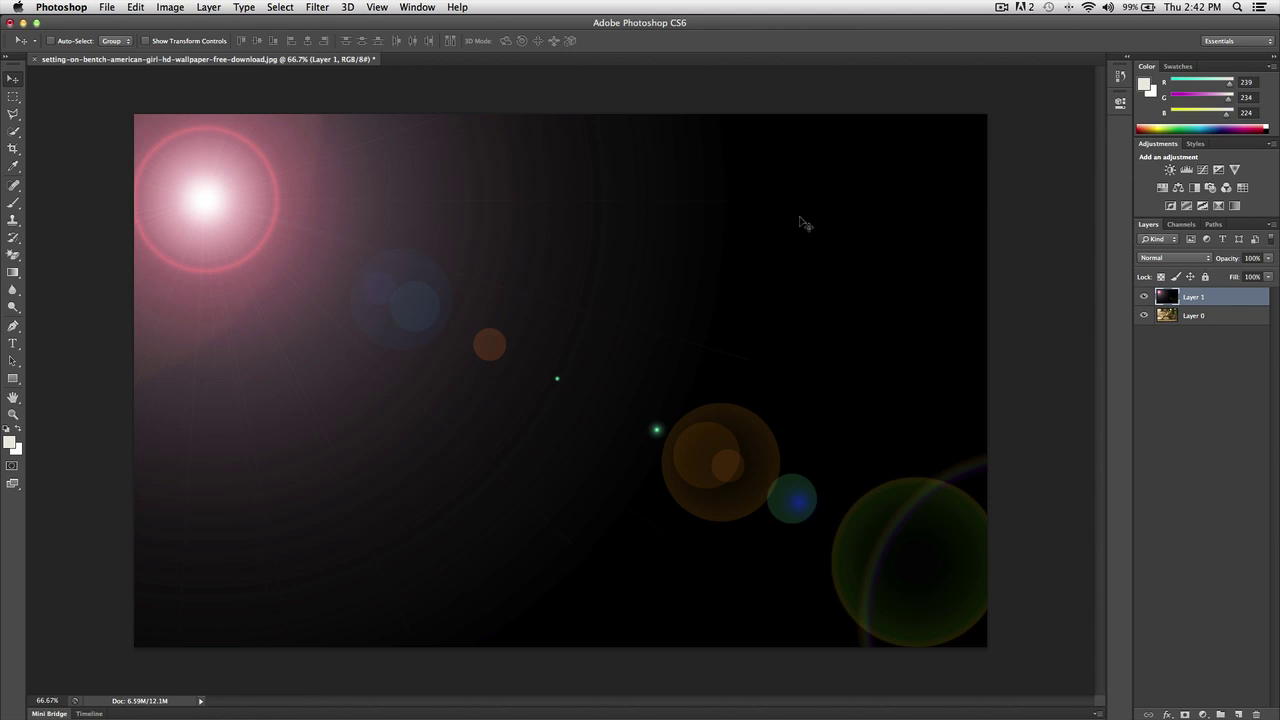
click(314, 6)
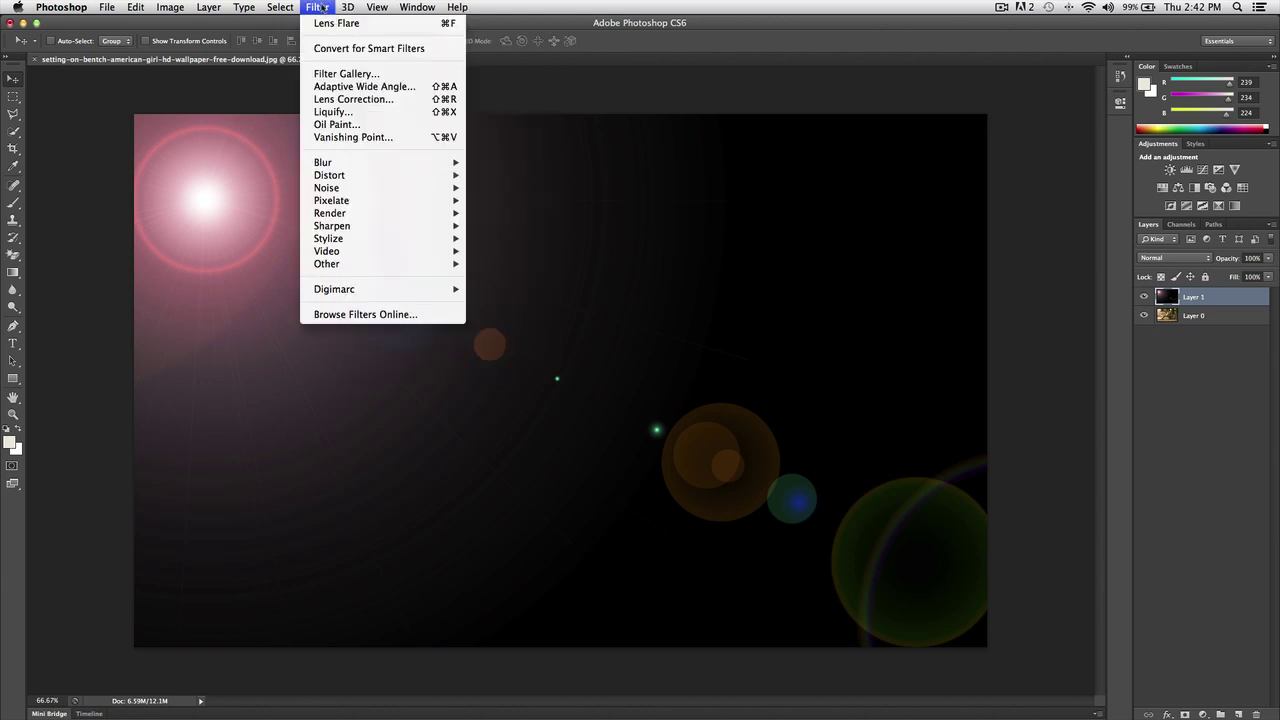
click(320, 7)
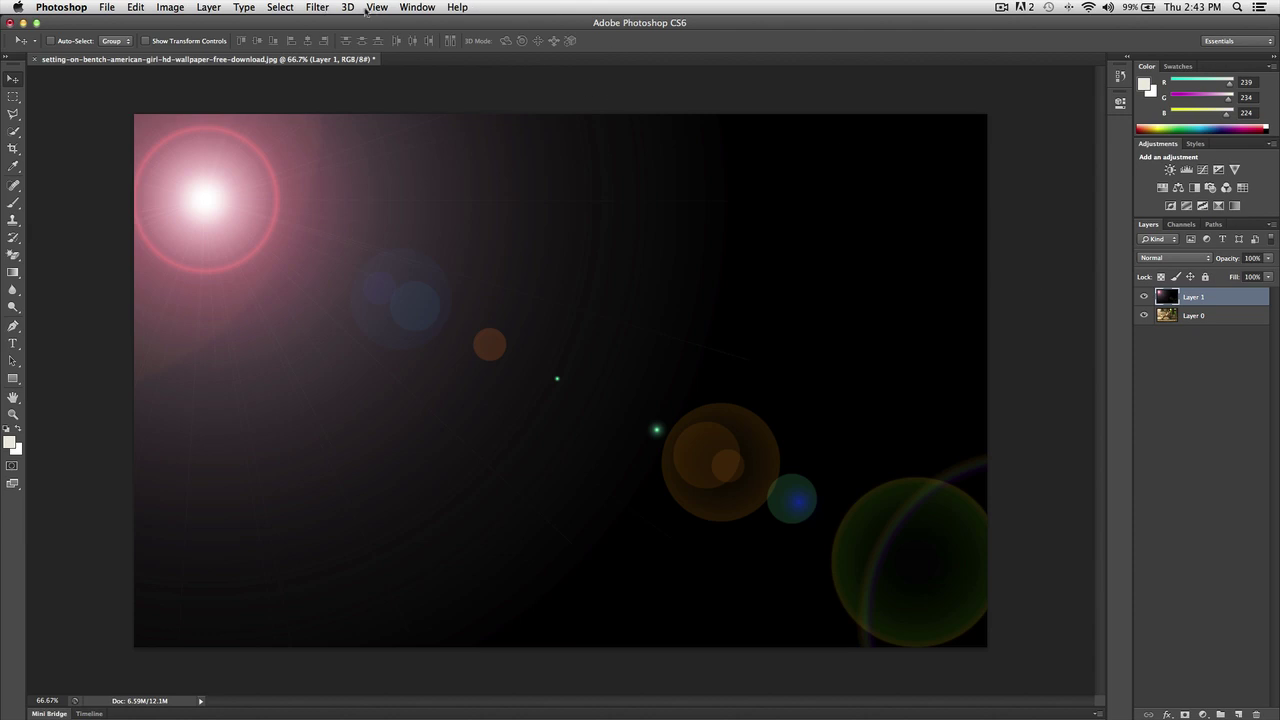
click(307, 6)
click(307, 7)
Set Layer 1 to Screen blend mode at 74% opacity, after trying Overlay and Color Burn
click(1145, 298)
click(1145, 298)
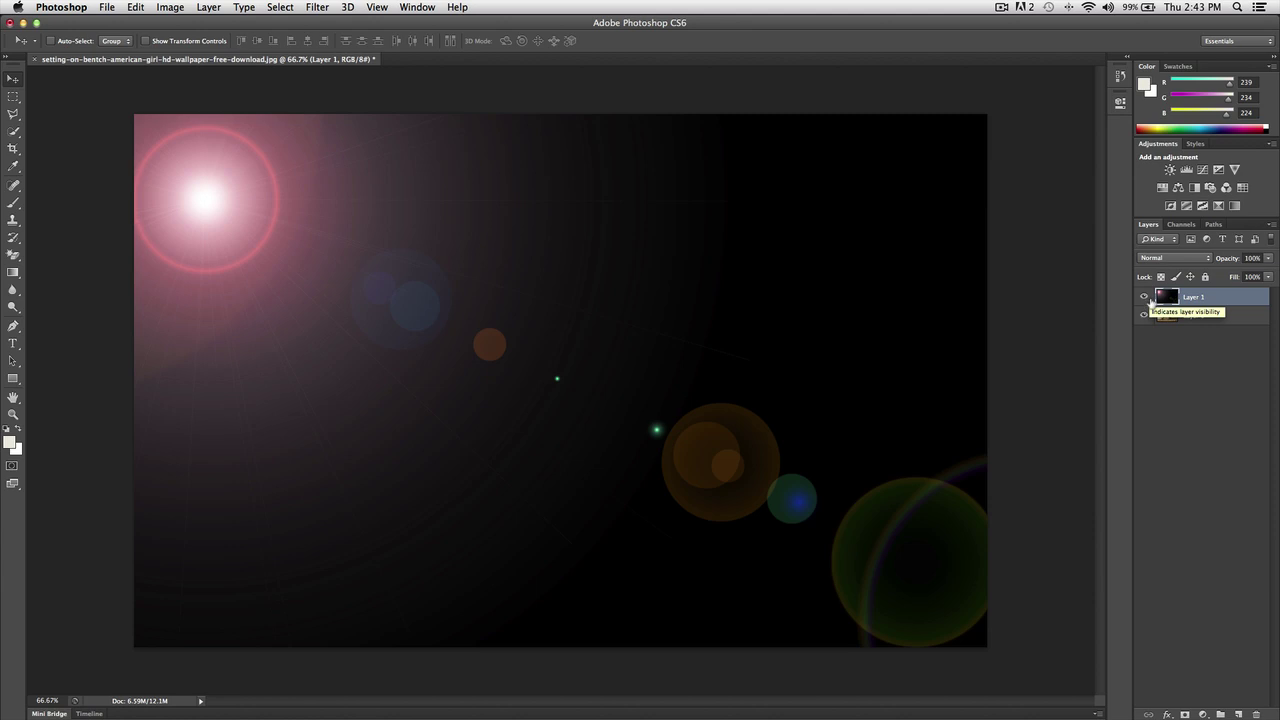
click(1152, 258)
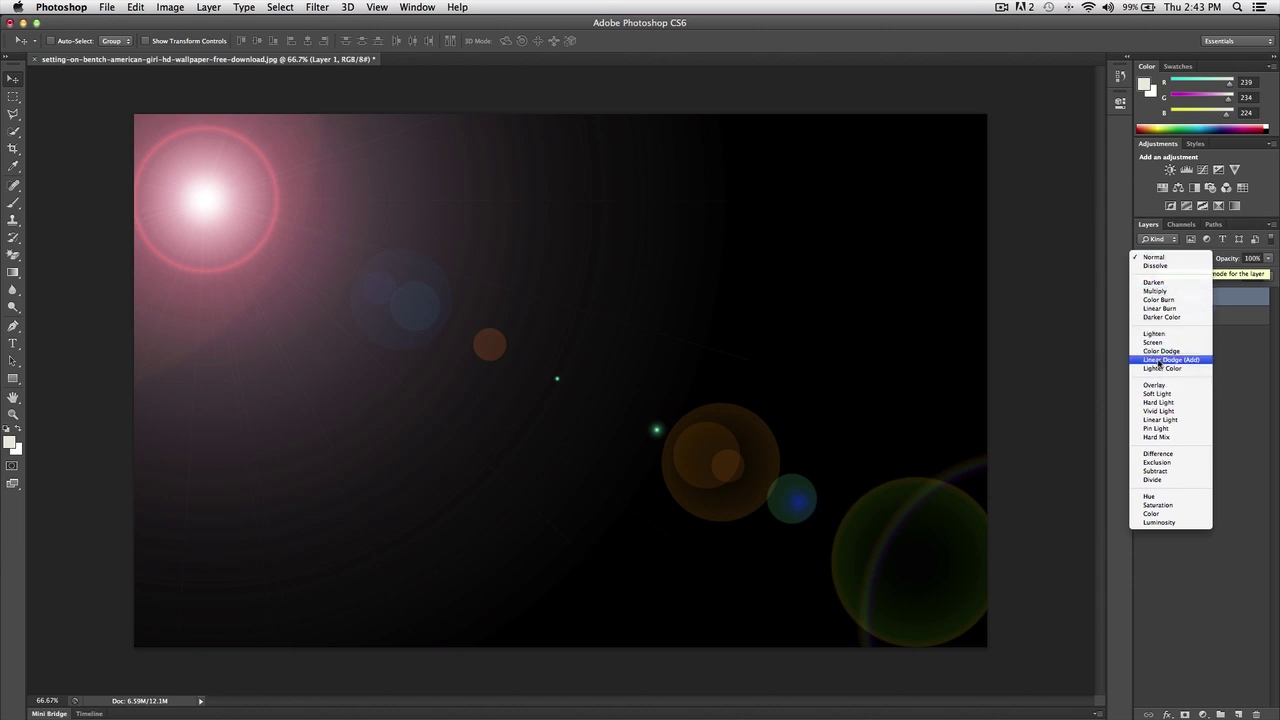
click(1155, 343)
click(1178, 262)
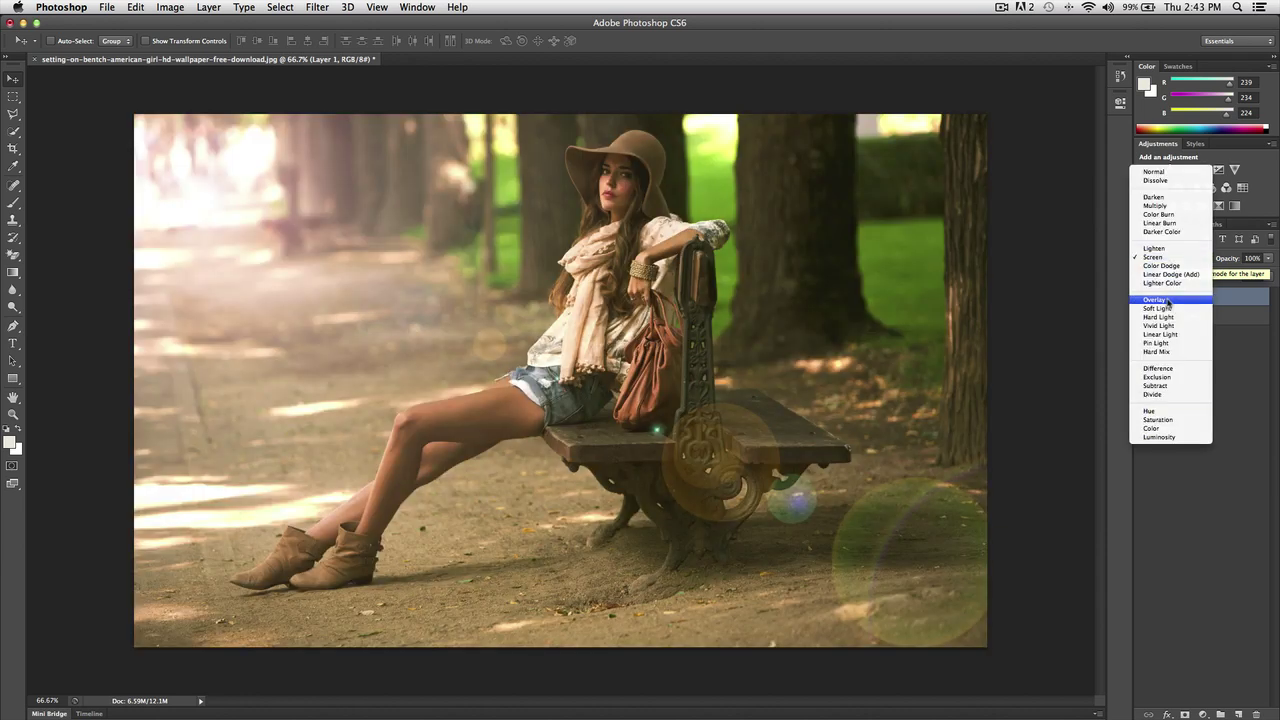
click(1168, 303)
click(1158, 260)
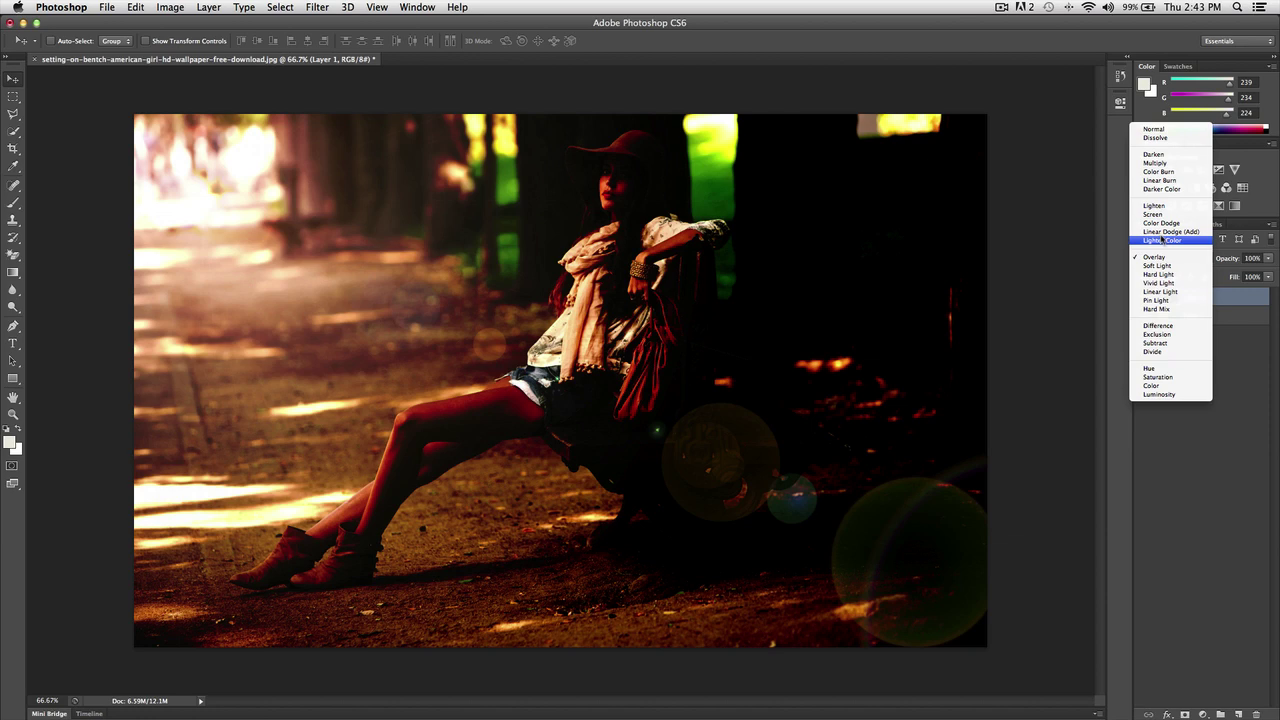
click(1160, 172)
click(1160, 262)
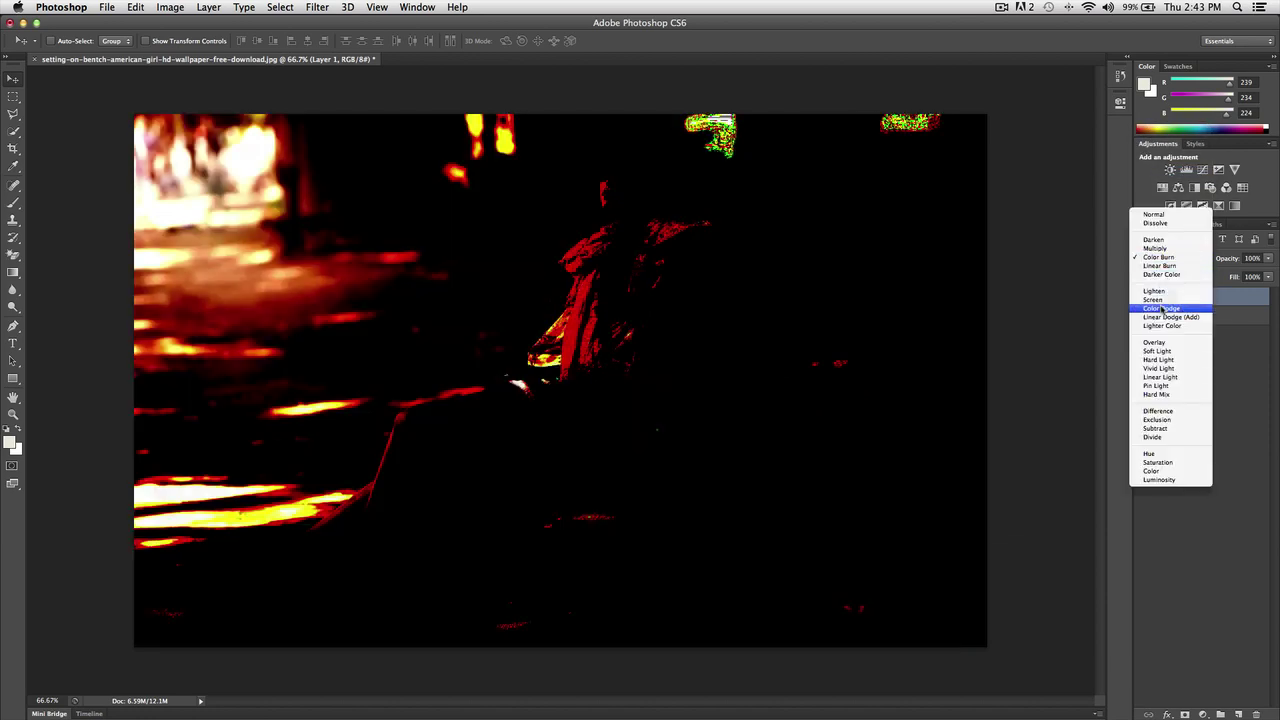
click(1155, 300)
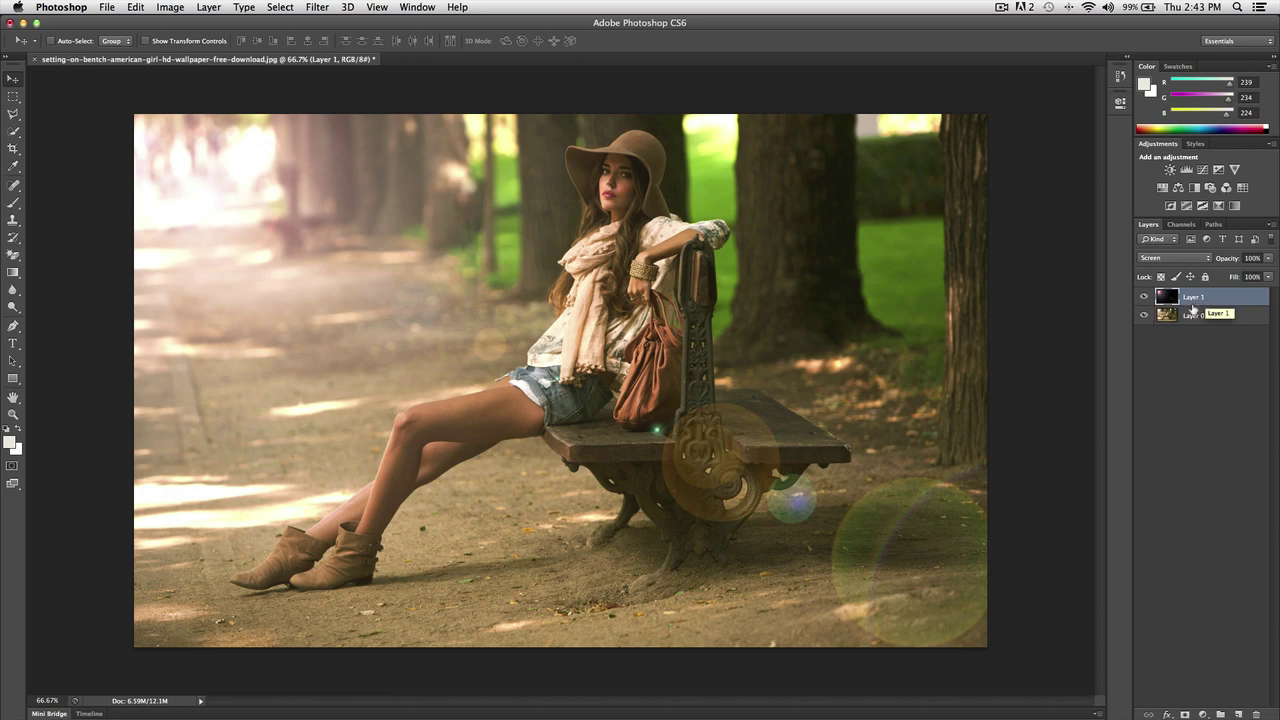
drag(1230, 258, 1226, 260)
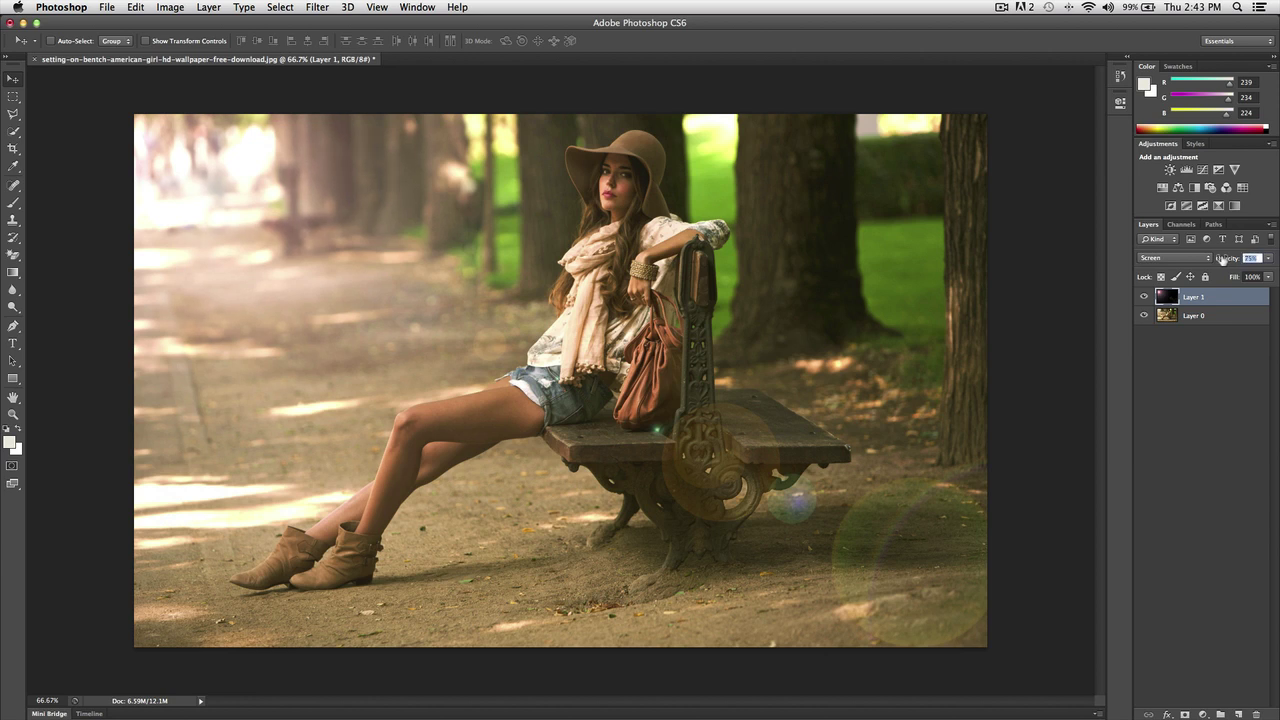
click(1222, 259)
Scale the flare layer to about 64% and rotate it roughly -1° around a top-left pivot
key(ctrl+t)
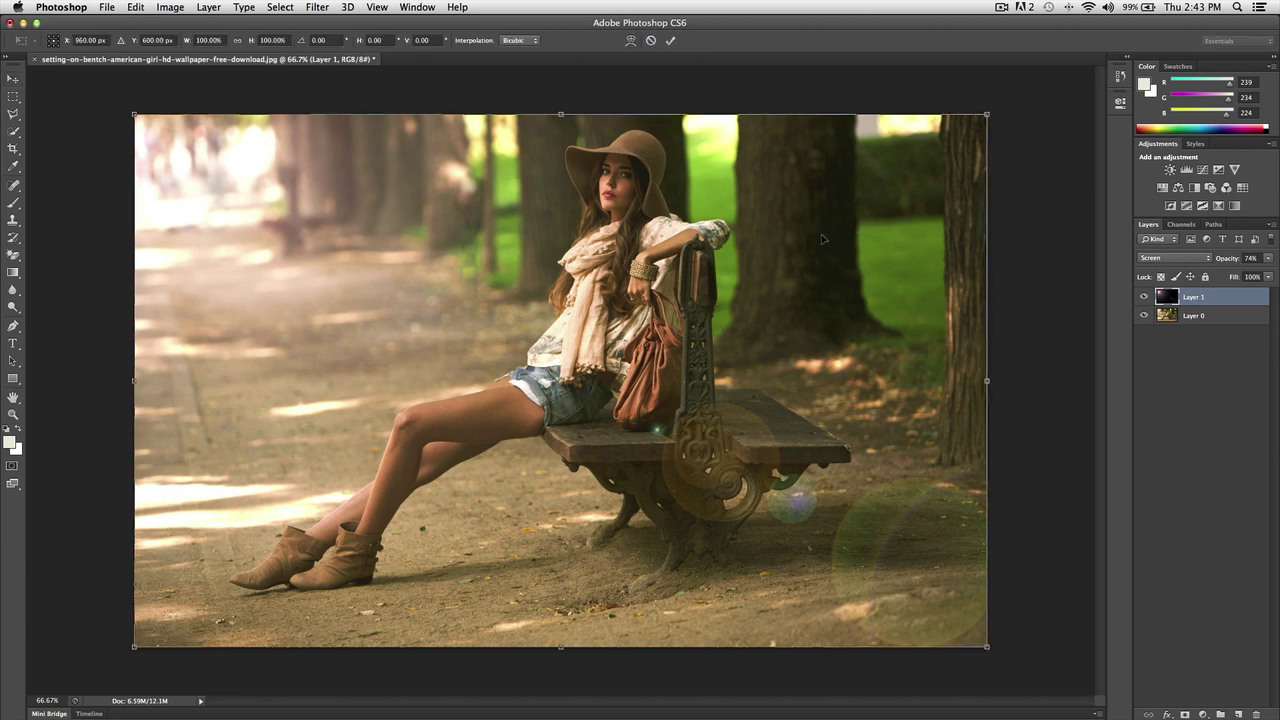
mouse_move(130, 109)
mouse_down()
mouse_move(355, 222)
mouse_move(447, 288)
mouse_move(134, 94)
mouse_move(134, 130)
mouse_up()
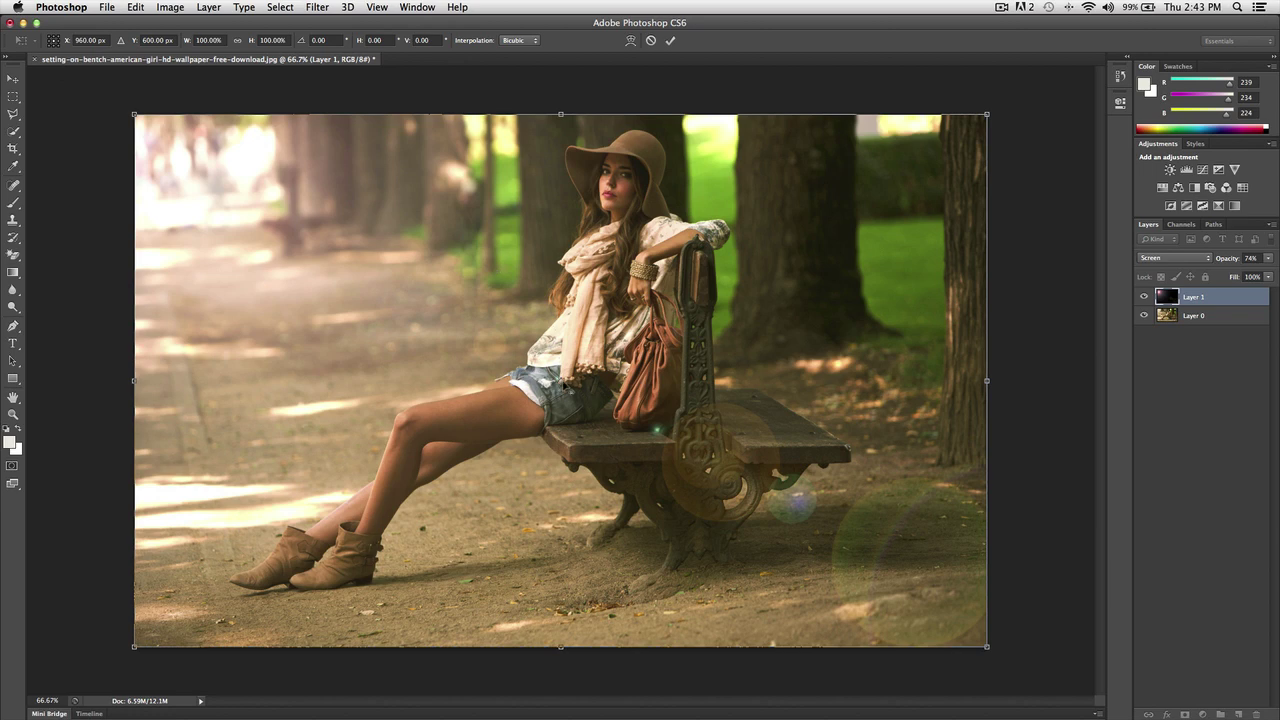
drag(564, 385, 204, 181)
drag(1011, 655, 1049, 478)
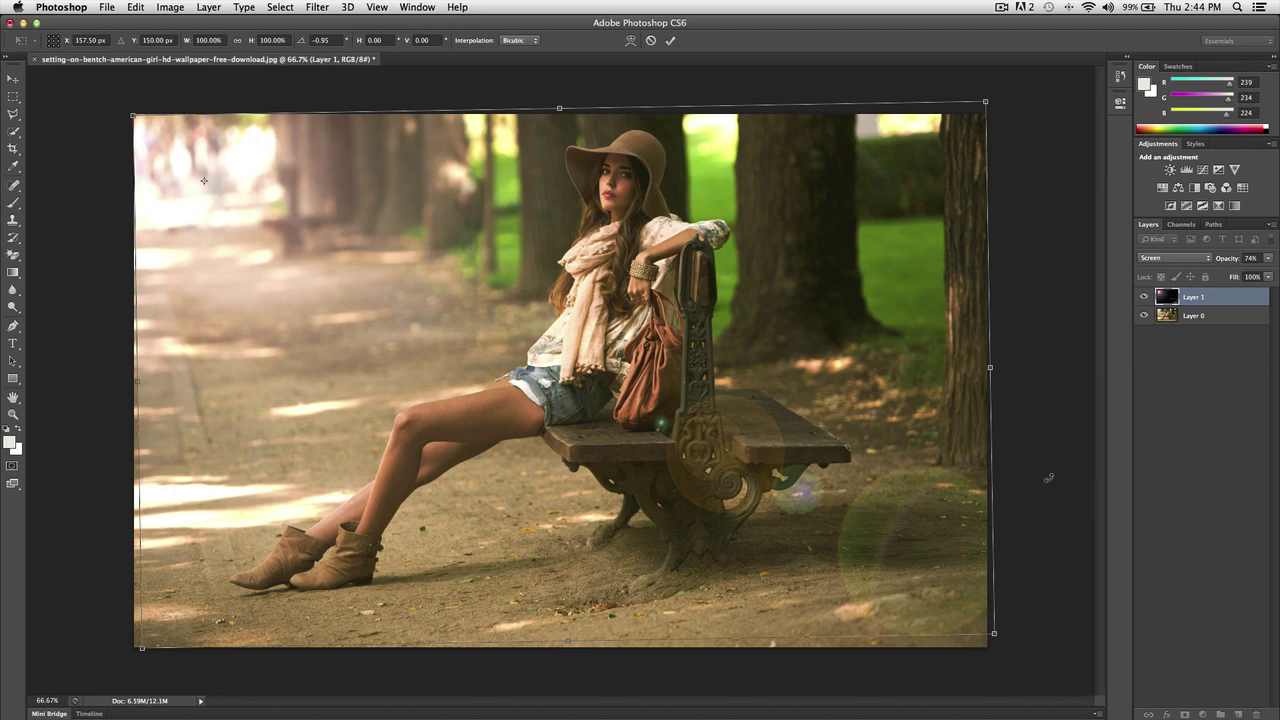
click(670, 40)
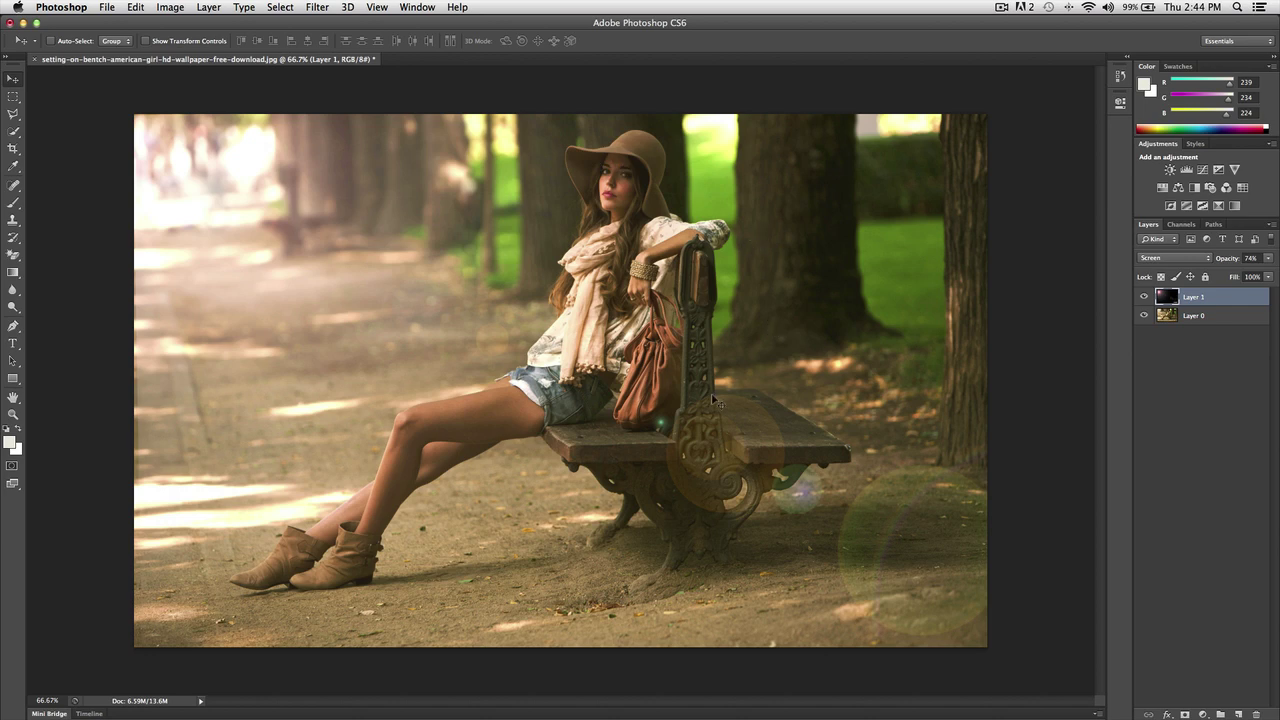
Apply a Gaussian Blur with a 7.6-pixel radius to Layer 1
click(318, 7)
mouse_move(362, 163)
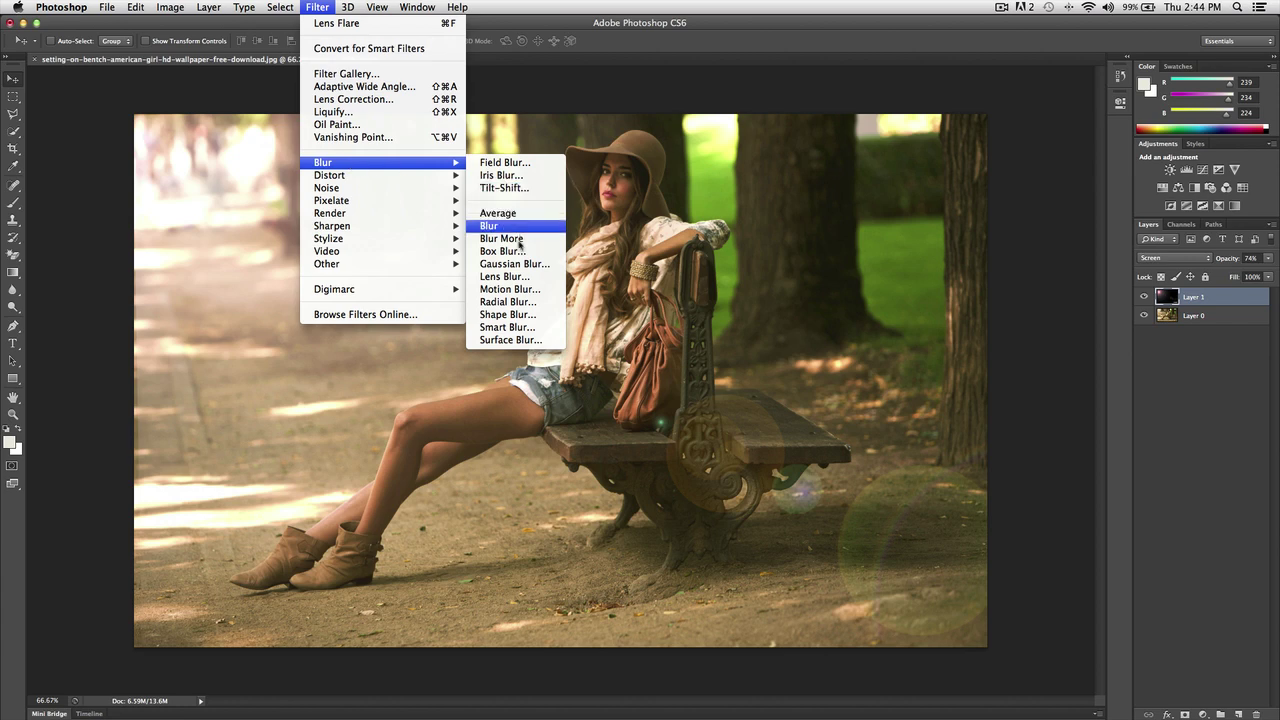
click(520, 266)
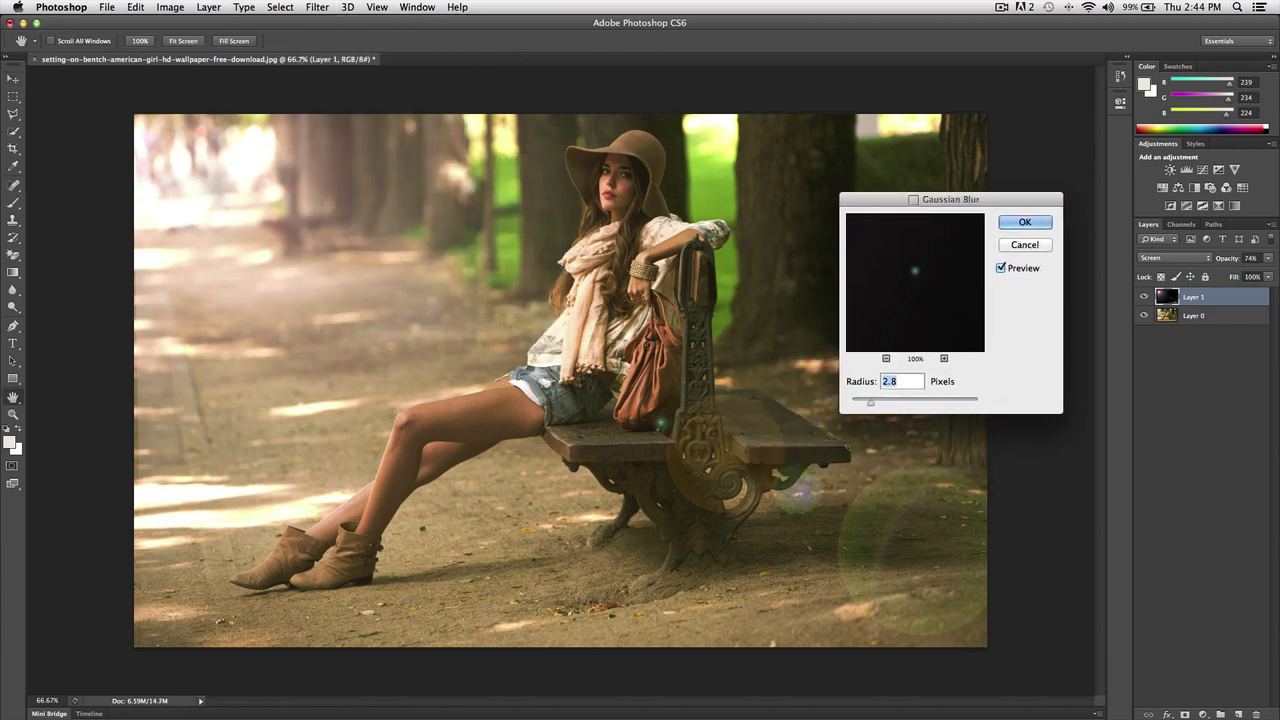
drag(868, 378, 851, 377)
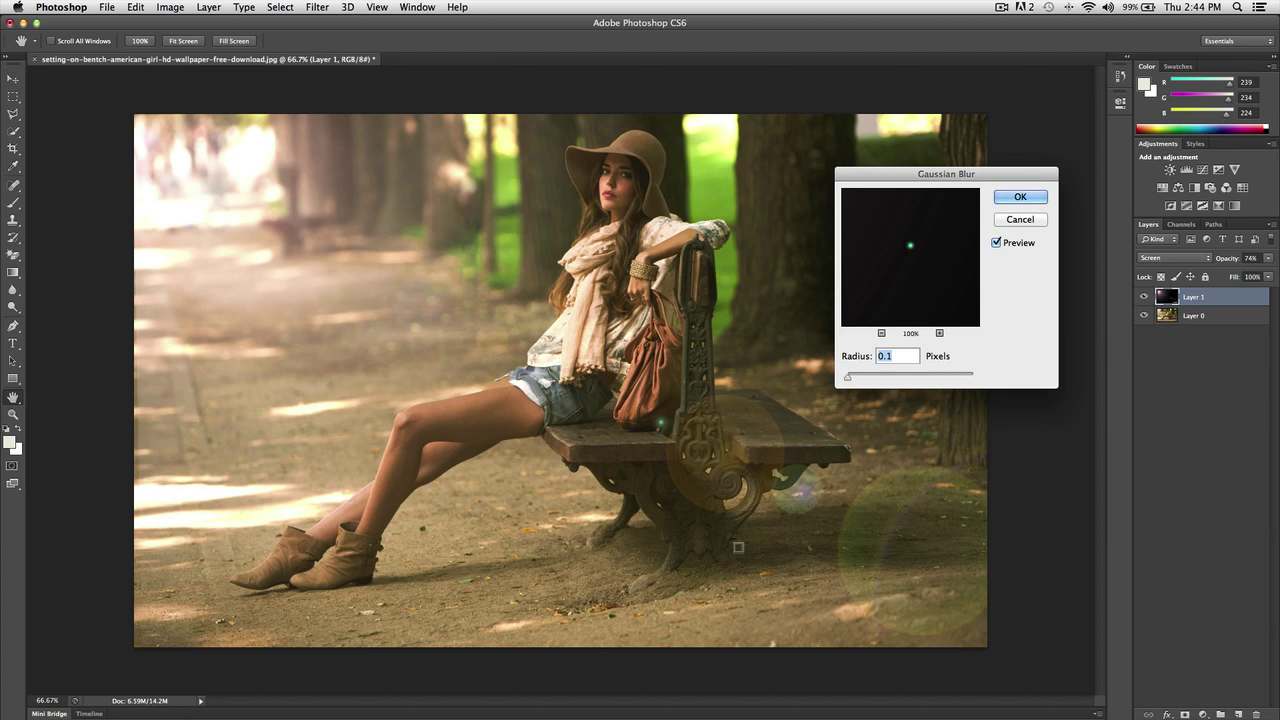
mouse_move(849, 378)
mouse_down()
mouse_move(903, 378)
mouse_move(854, 377)
mouse_move(865, 378)
mouse_up()
click(1016, 198)
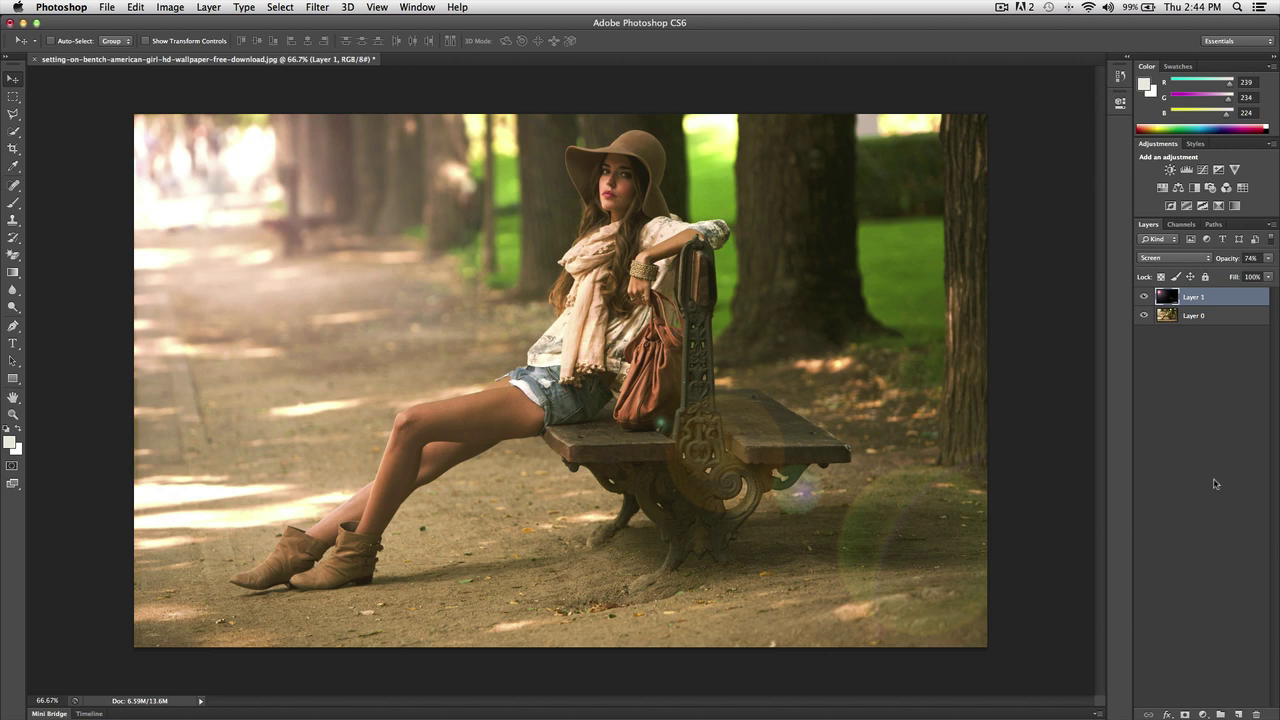
Add a layer mask to Layer 1 and set up a black 70 px brush at about 45% hardness
click(1184, 714)
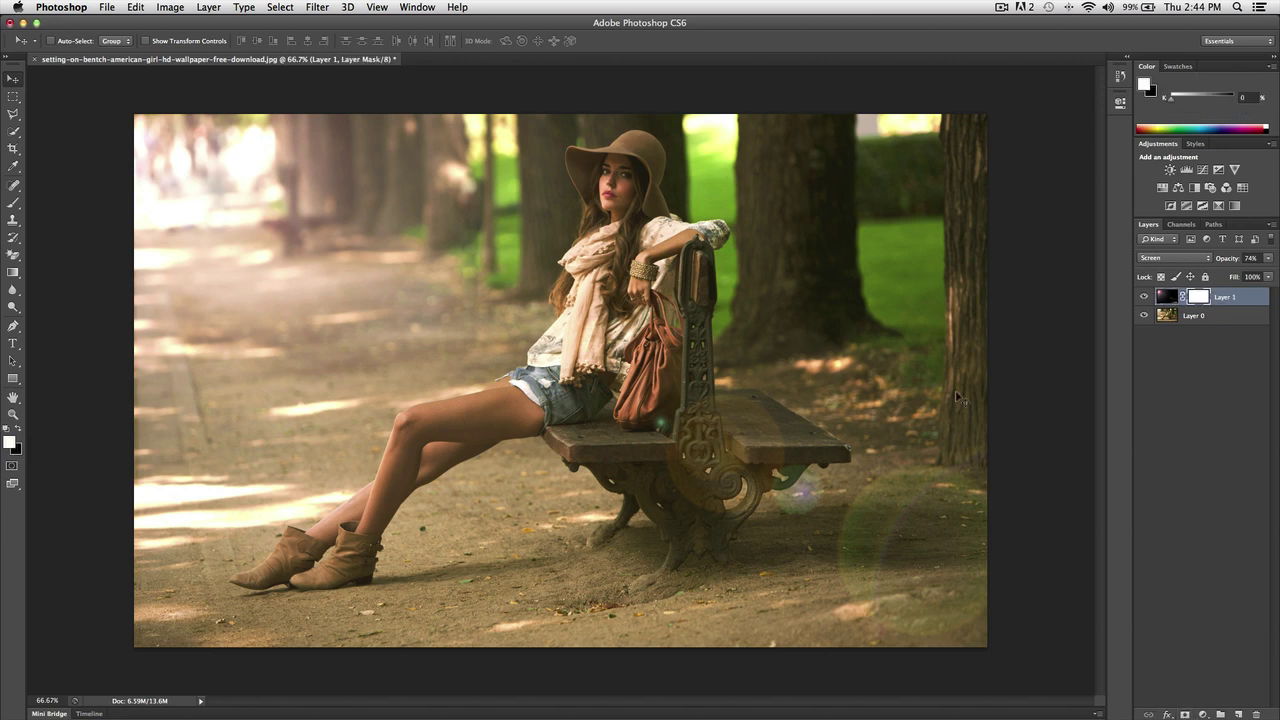
key(b)
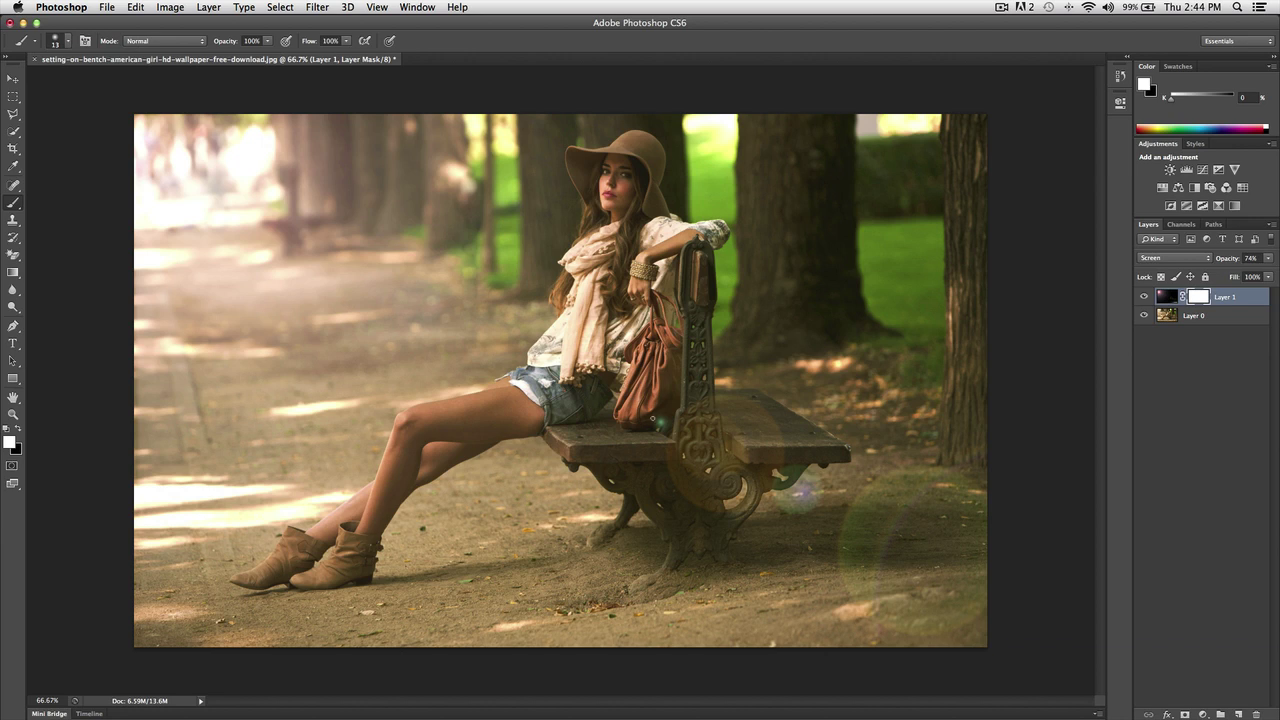
key(bracketright)
key(bracketleft)
key(bracketleft)
key(bracketleft)
key(bracketright)
key(bracketright)
key(bracketright)
key(bracketright)
click(19, 429)
right_click(643, 330)
drag(681, 388, 717, 389)
right_click(717, 264)
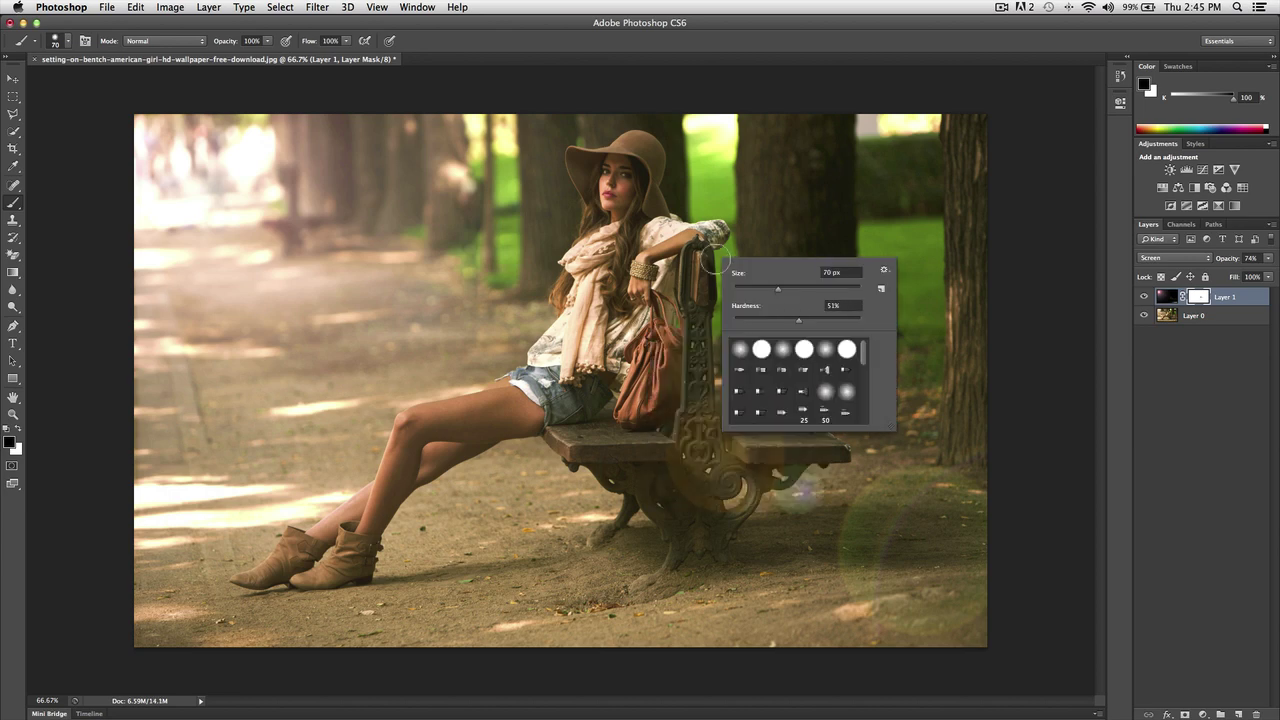
click(653, 135)
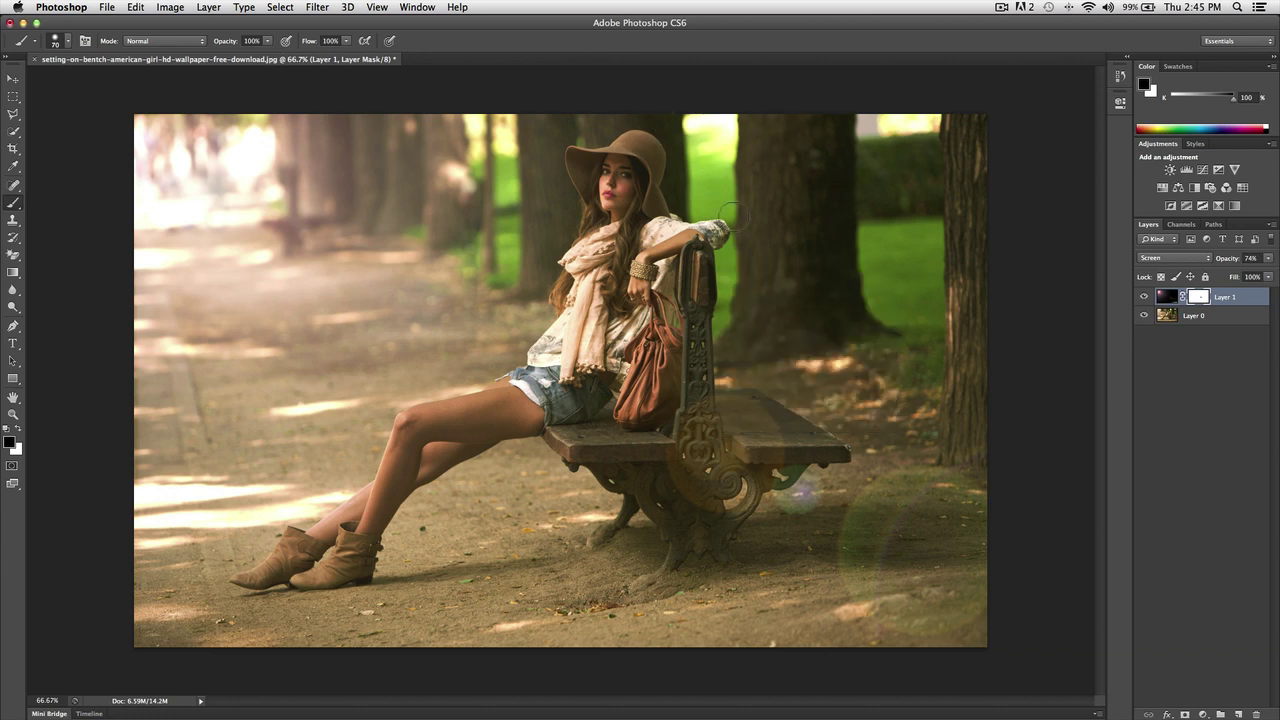
Brush the mask over the bench's iron scrollwork, undoing each stroke afterward
mouse_move(756, 433)
mouse_down()
mouse_move(712, 402)
mouse_move(726, 417)
mouse_move(683, 484)
mouse_move(676, 438)
mouse_move(709, 451)
mouse_move(767, 426)
mouse_up()
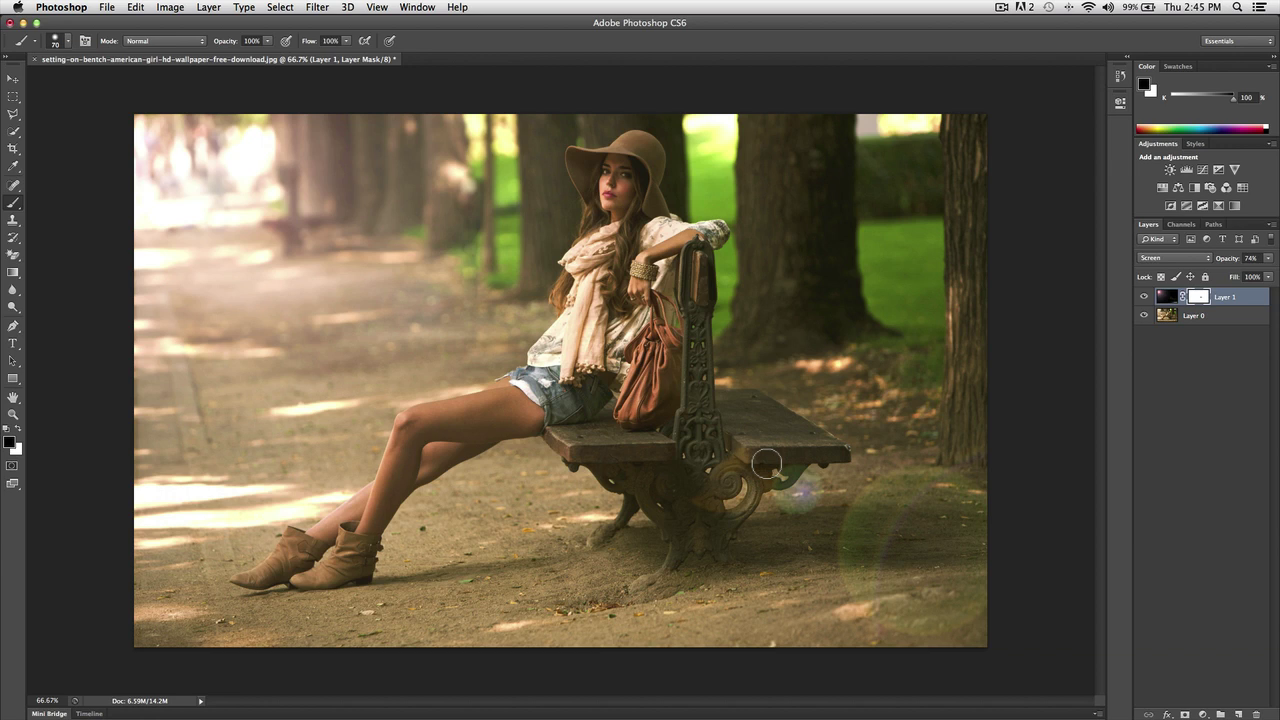
key(super+z)
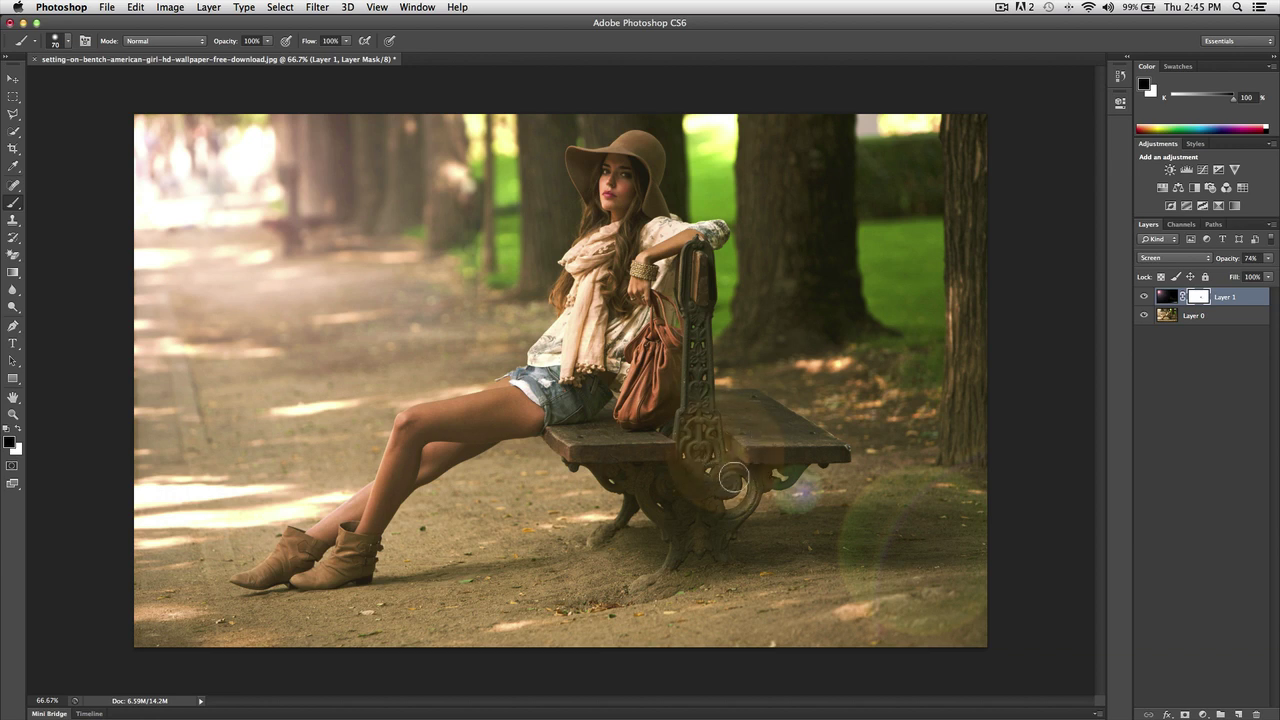
mouse_move(733, 480)
mouse_down()
mouse_move(802, 486)
mouse_move(808, 502)
mouse_move(812, 481)
mouse_move(794, 498)
mouse_move(795, 466)
mouse_up()
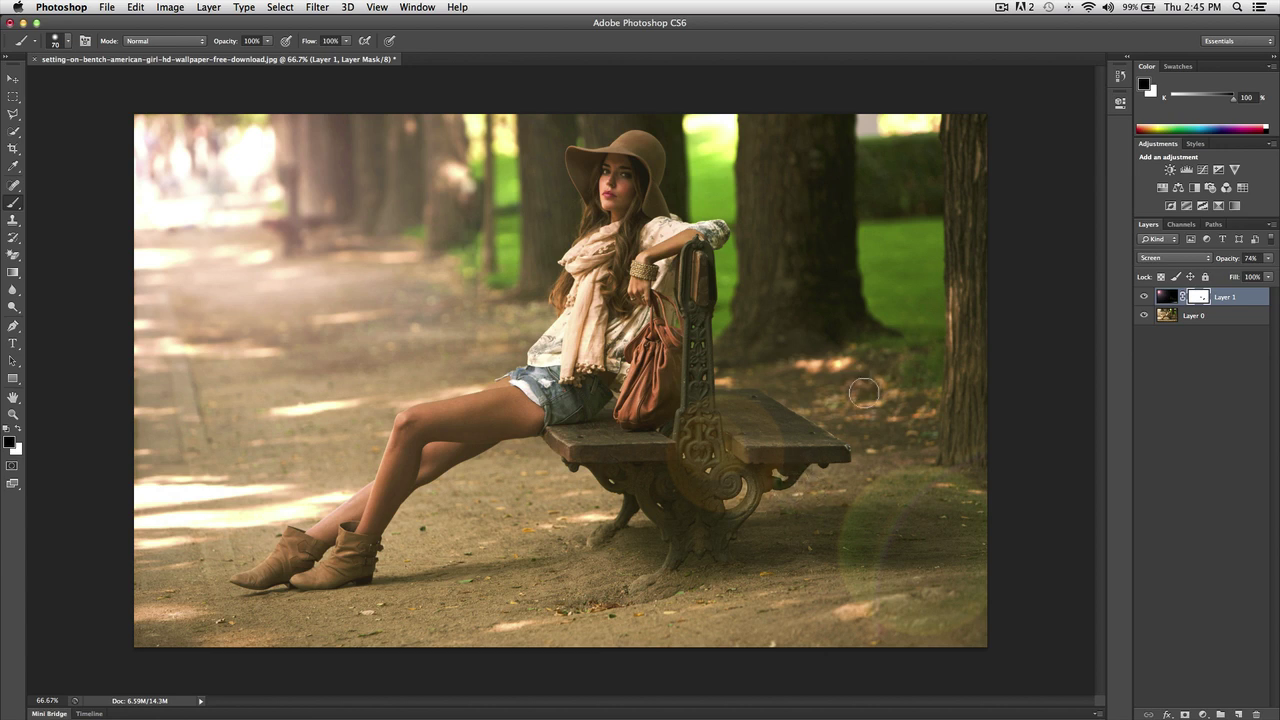
key(super+z)
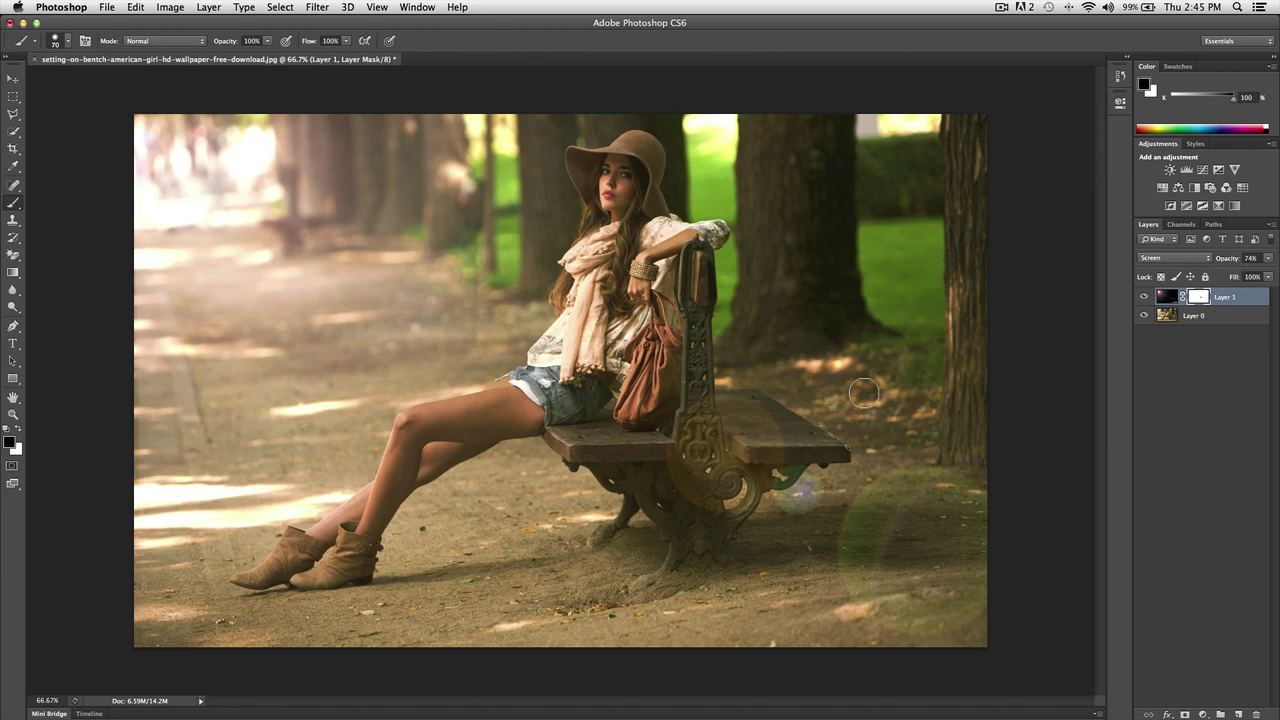
key(super+minus)
key(super+minus)
key(super+minus)
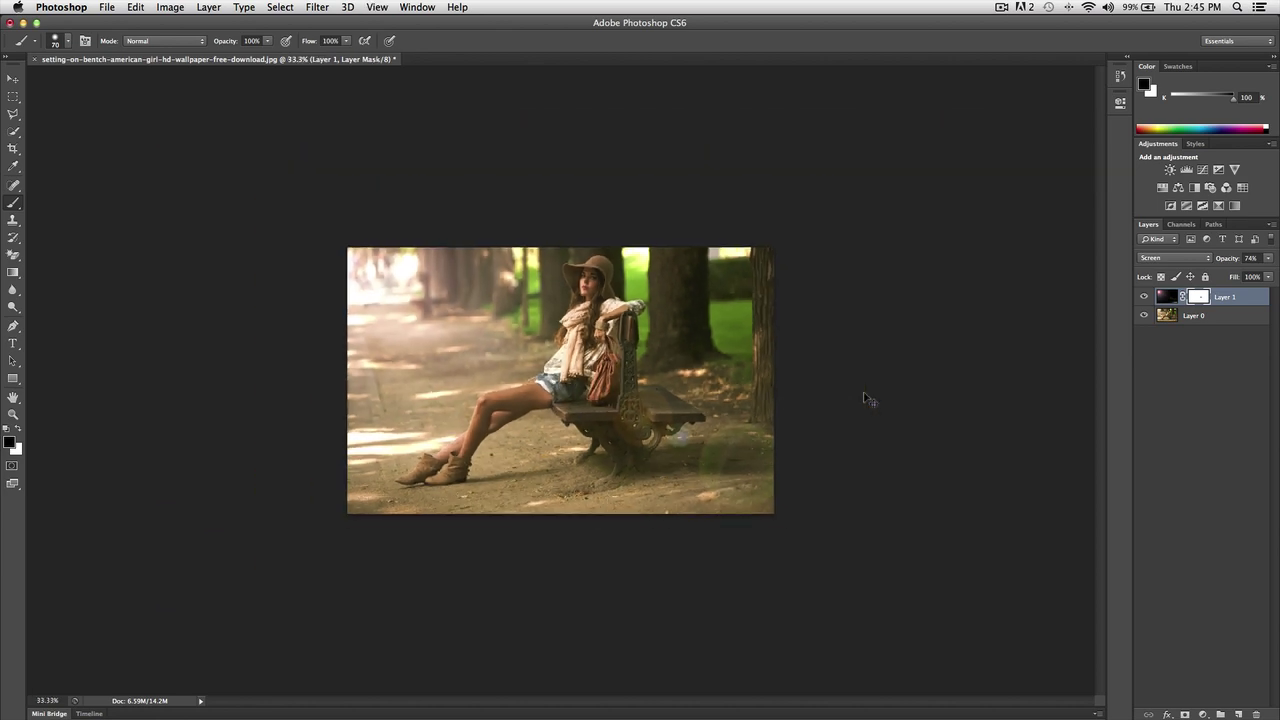
key(super+plus)
key(super+plus)
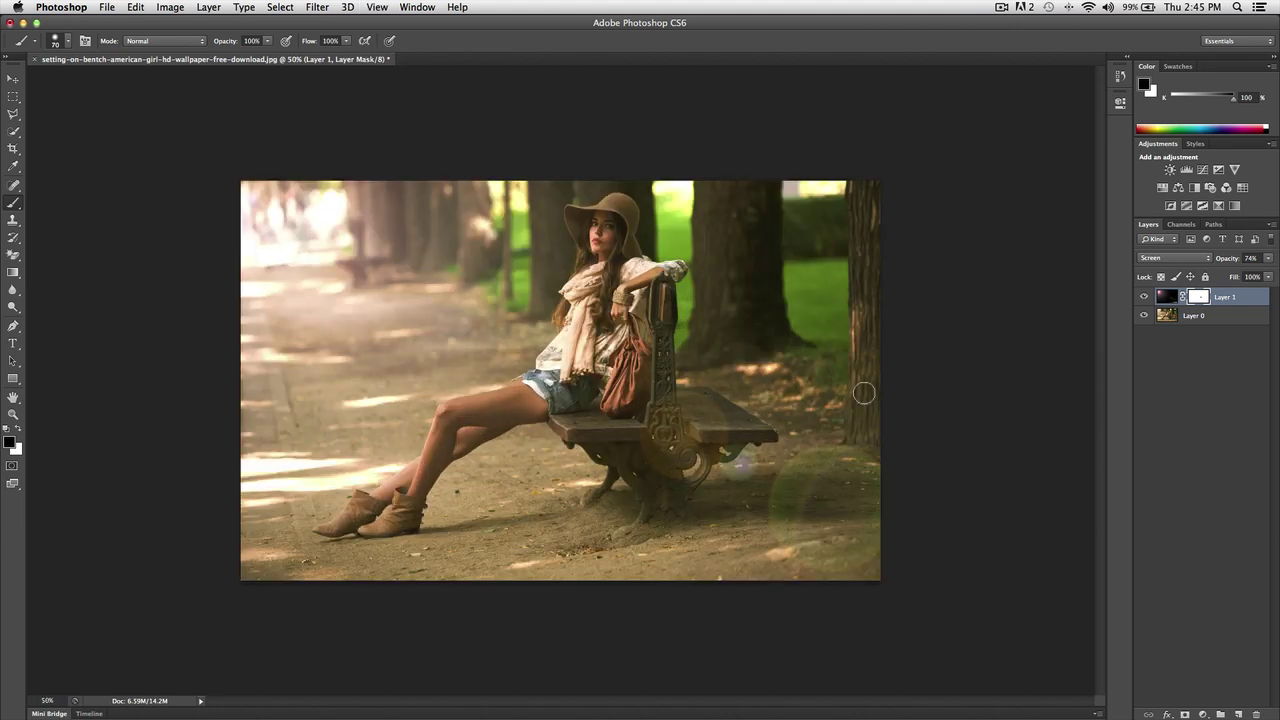
click(1144, 297)
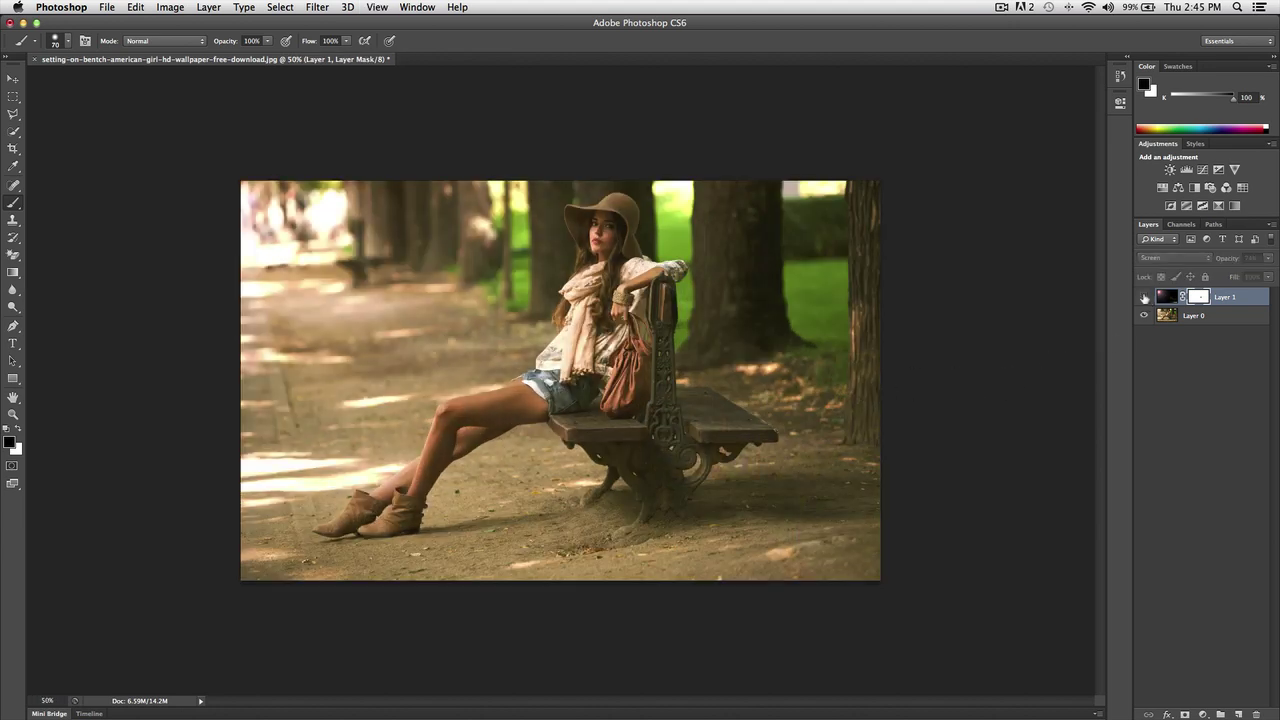
click(1144, 297)
click(1144, 297)
click(1144, 297)
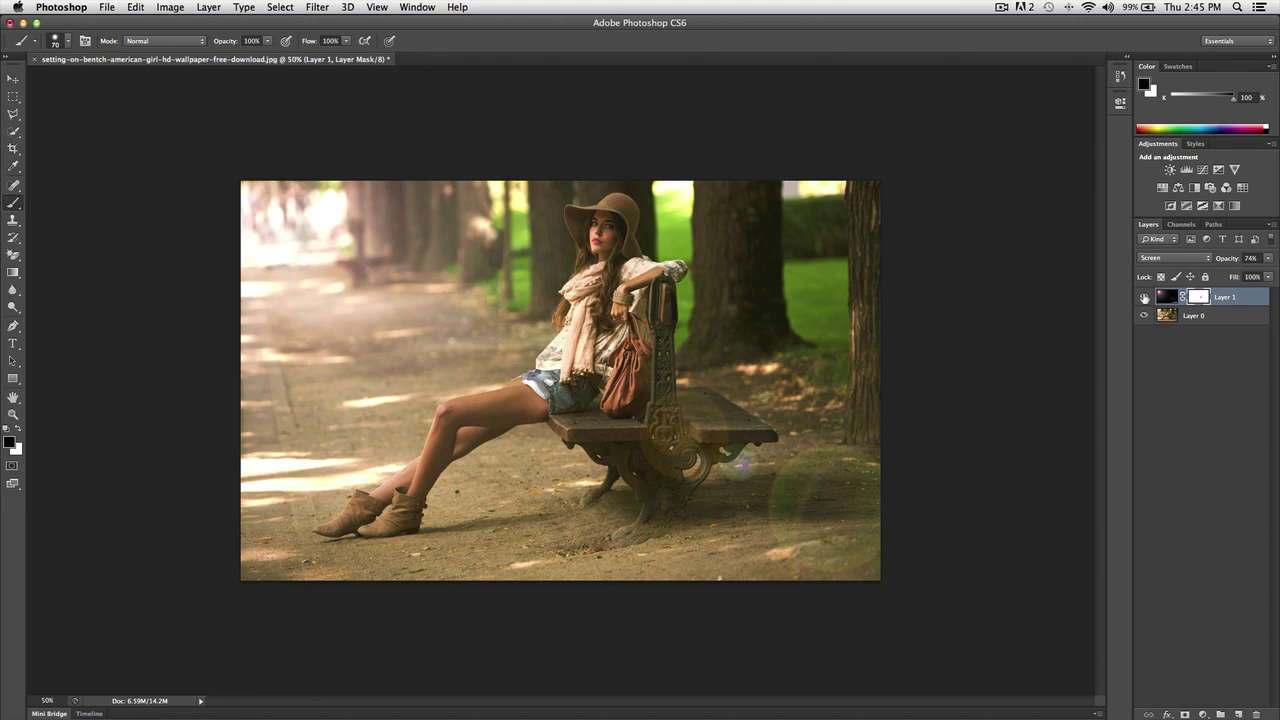
key(v)
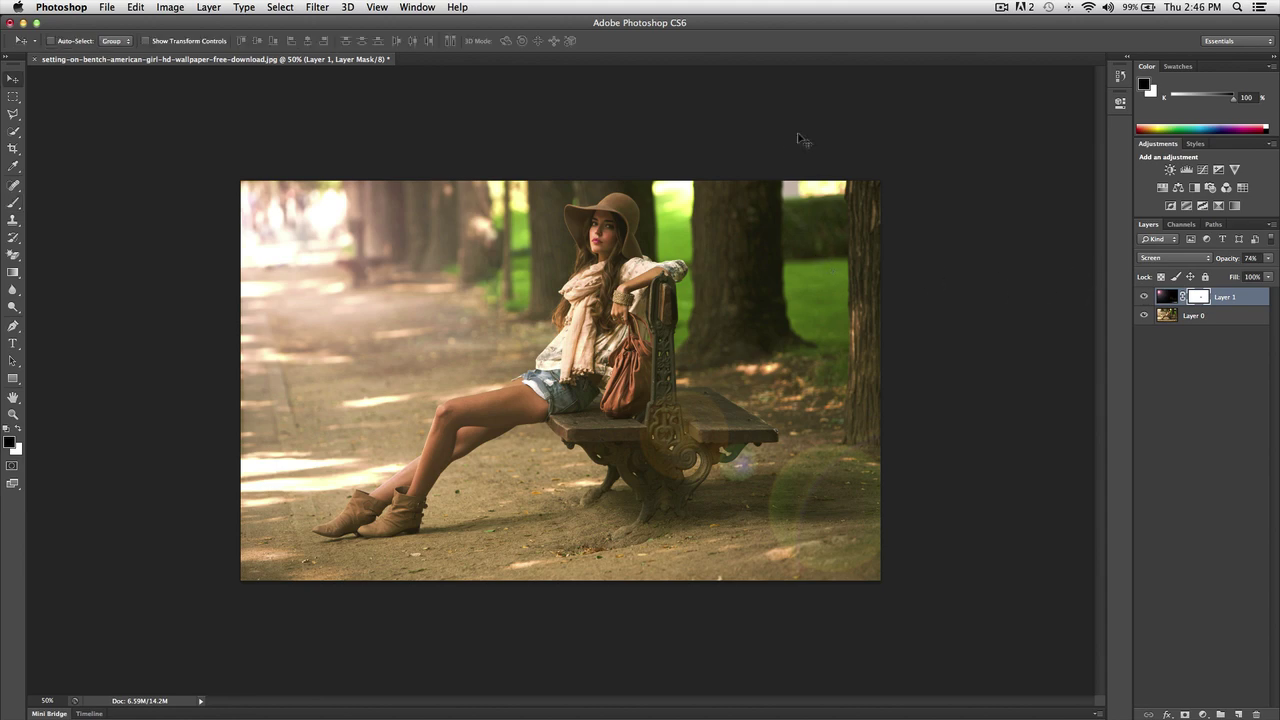